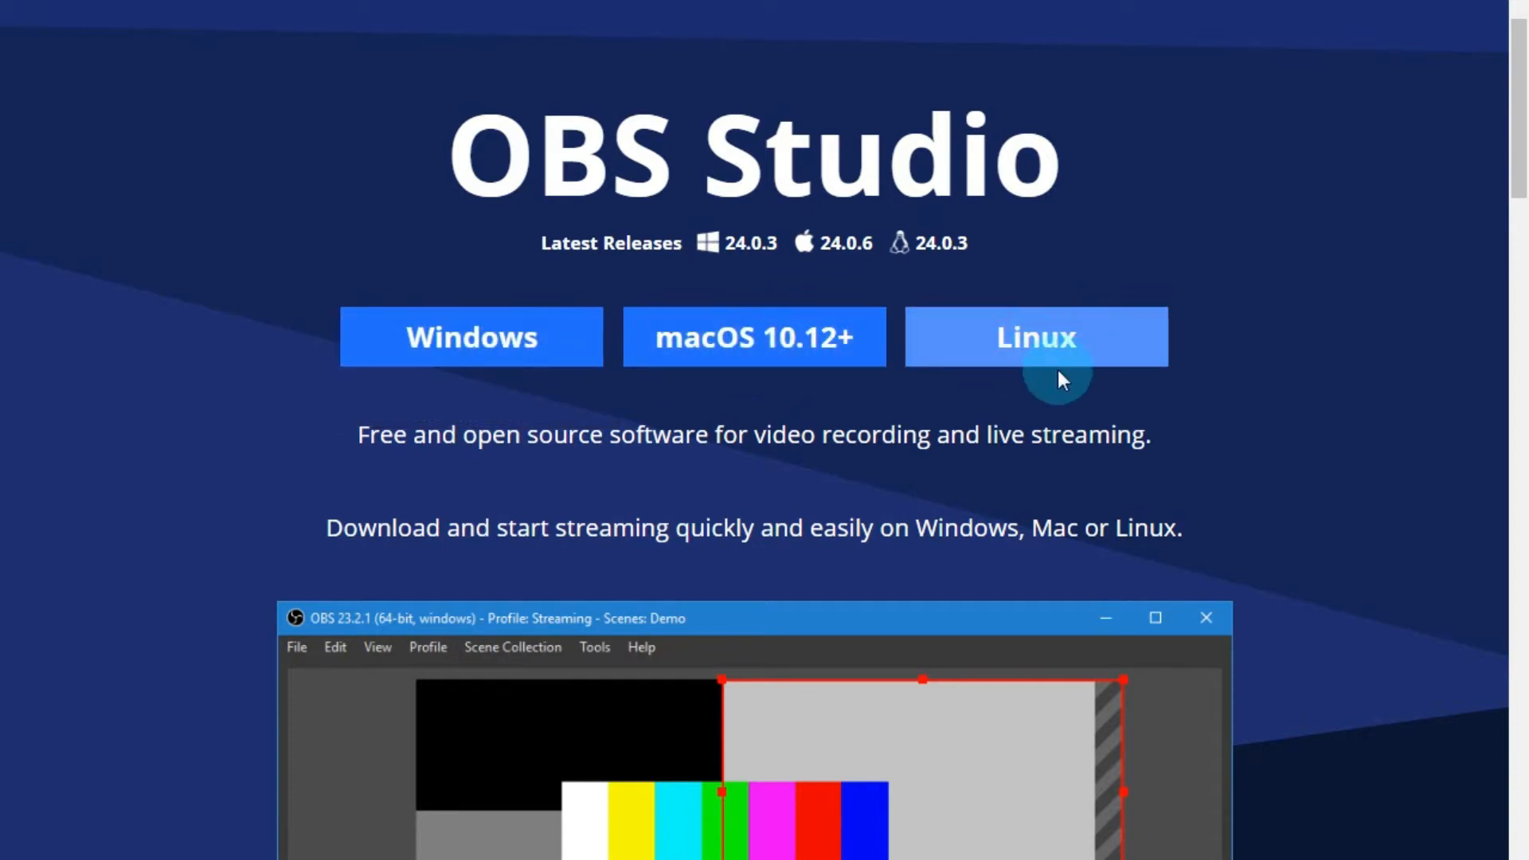
Step: Look through the OBS Studio download page for supported platforms and the program's main features
scroll(922, 432, "down", 15)
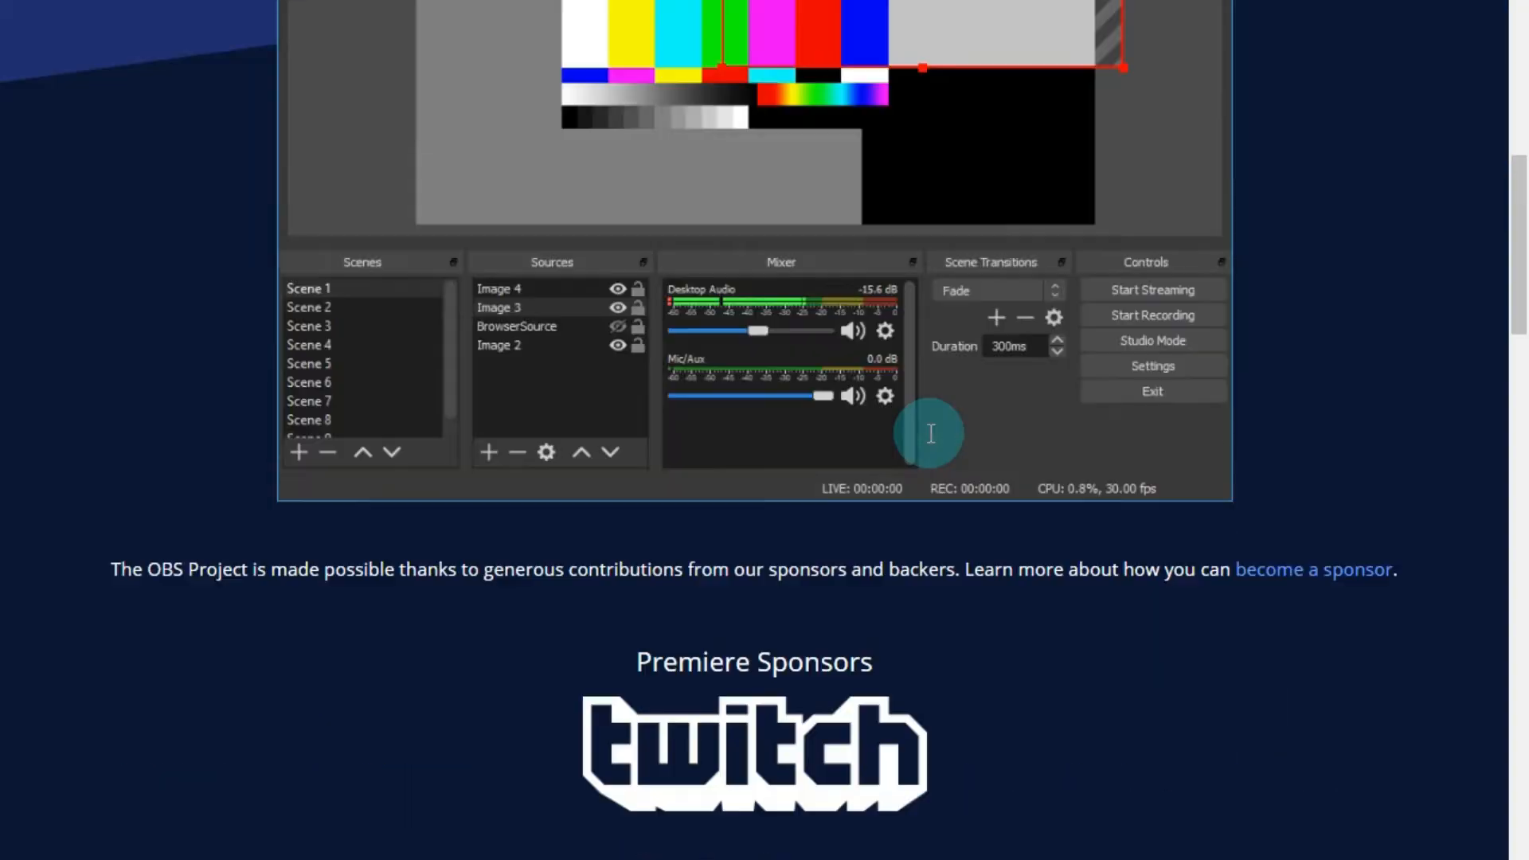
scroll(928, 434, "down", 15)
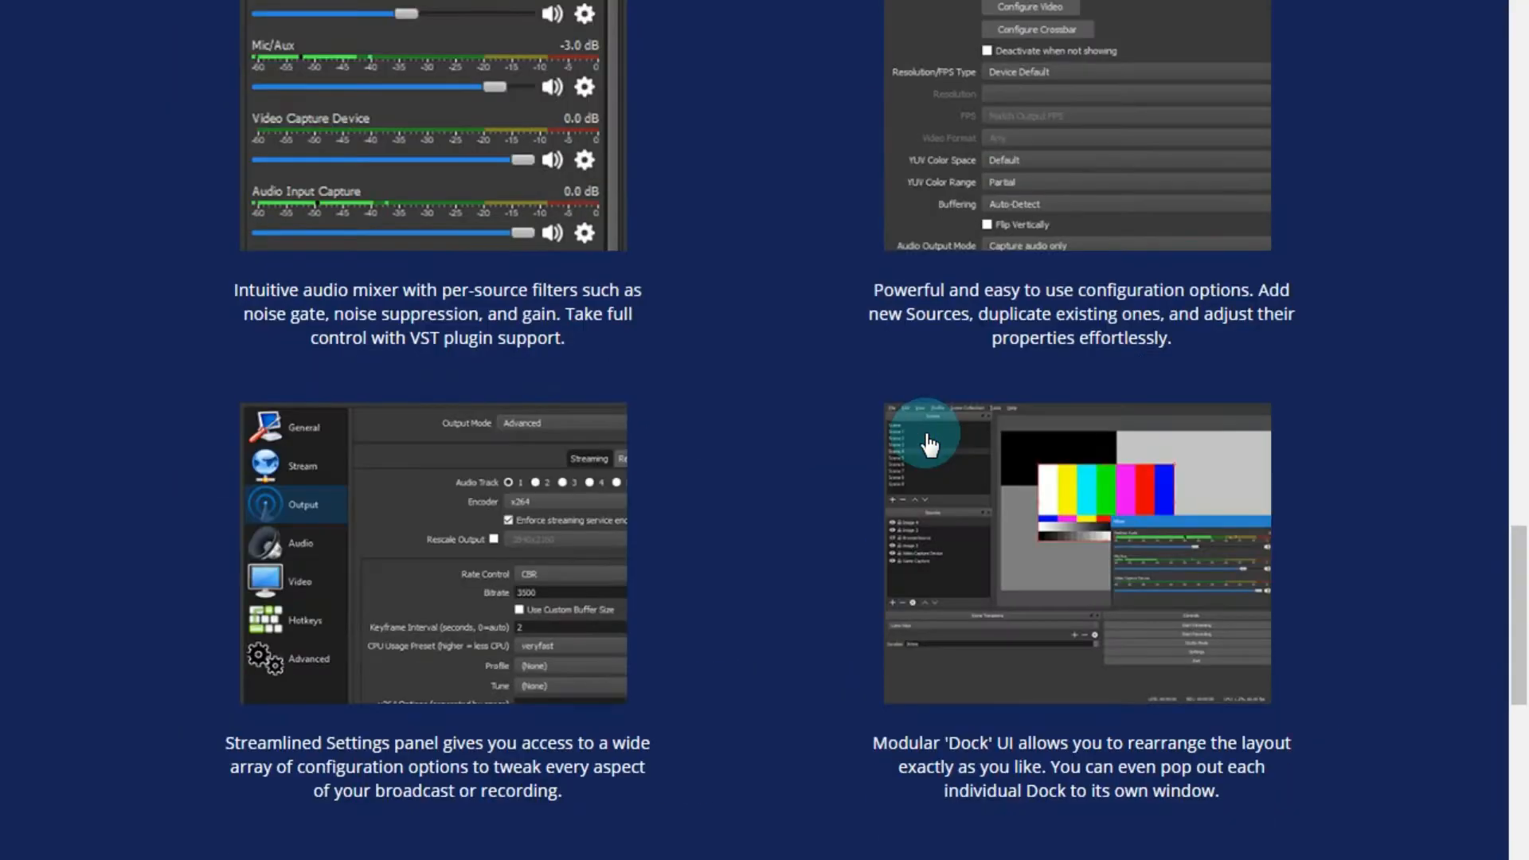
scroll(926, 437, "down", 9)
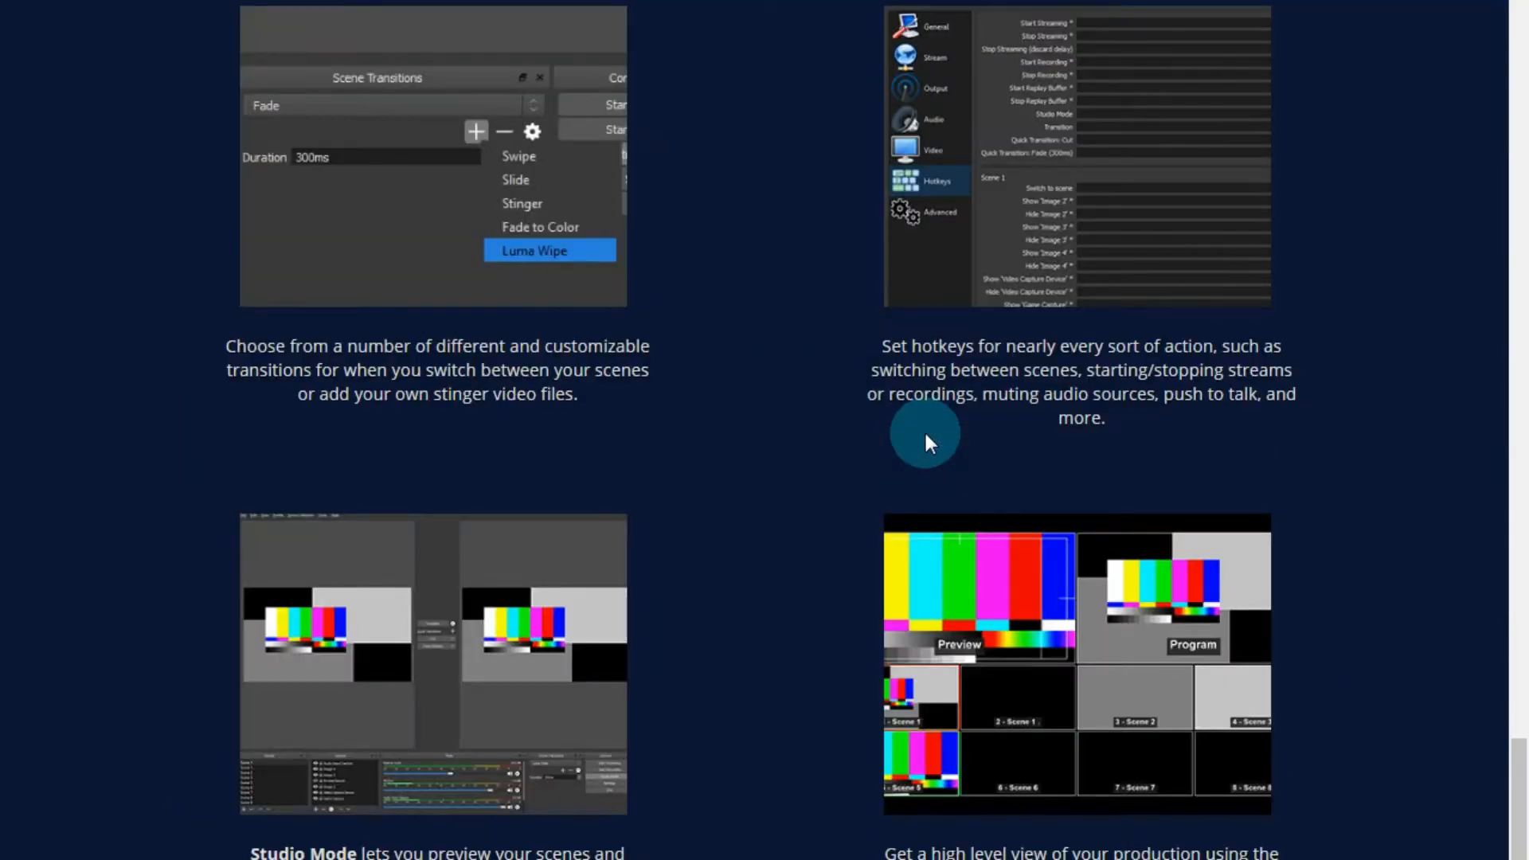
scroll(1156, 313, "up", 10)
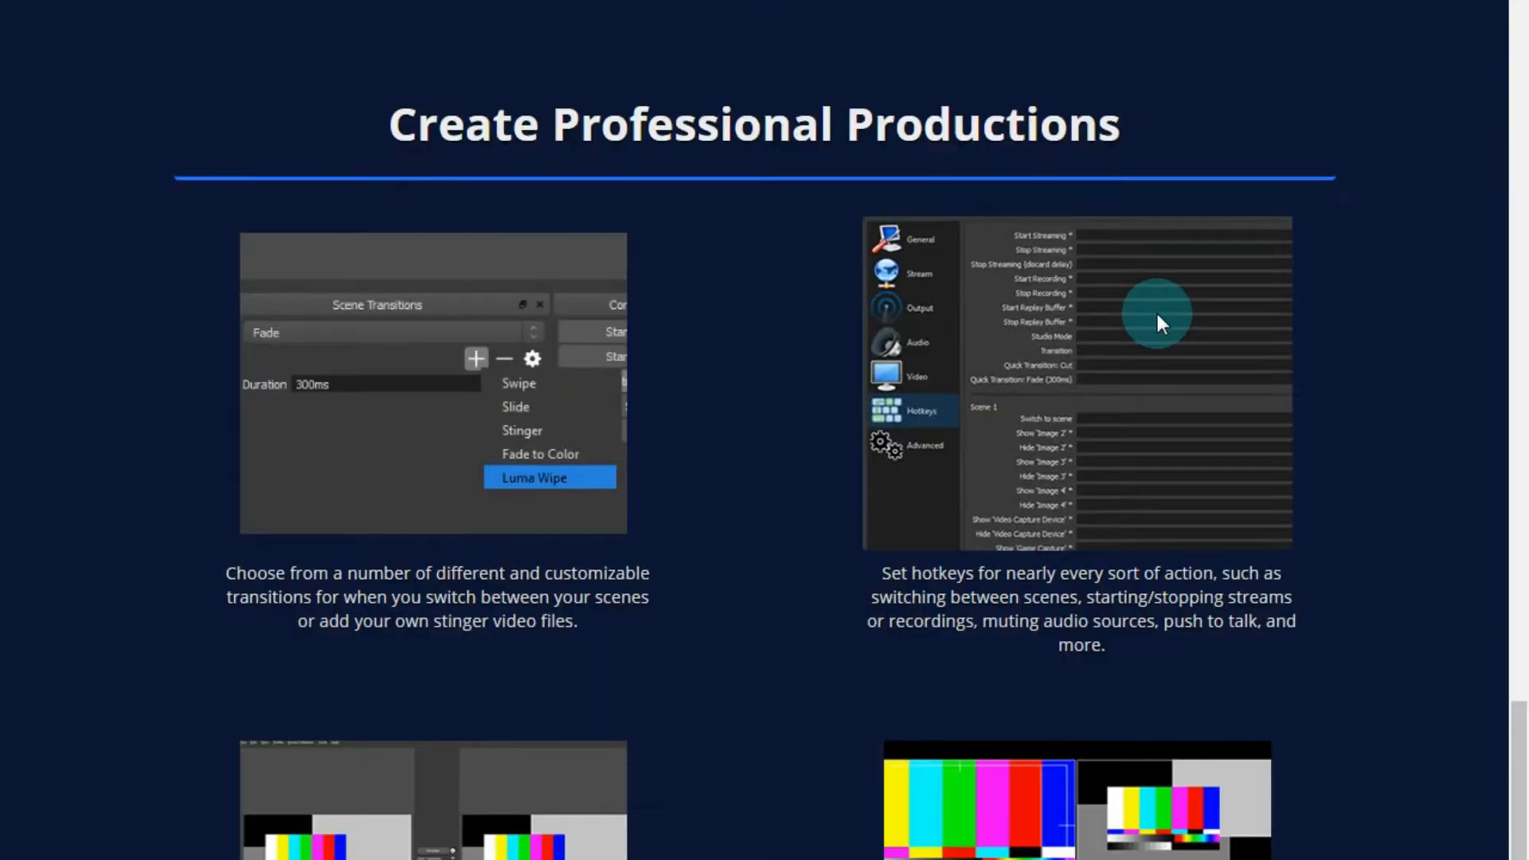
scroll(1158, 313, "up", 15)
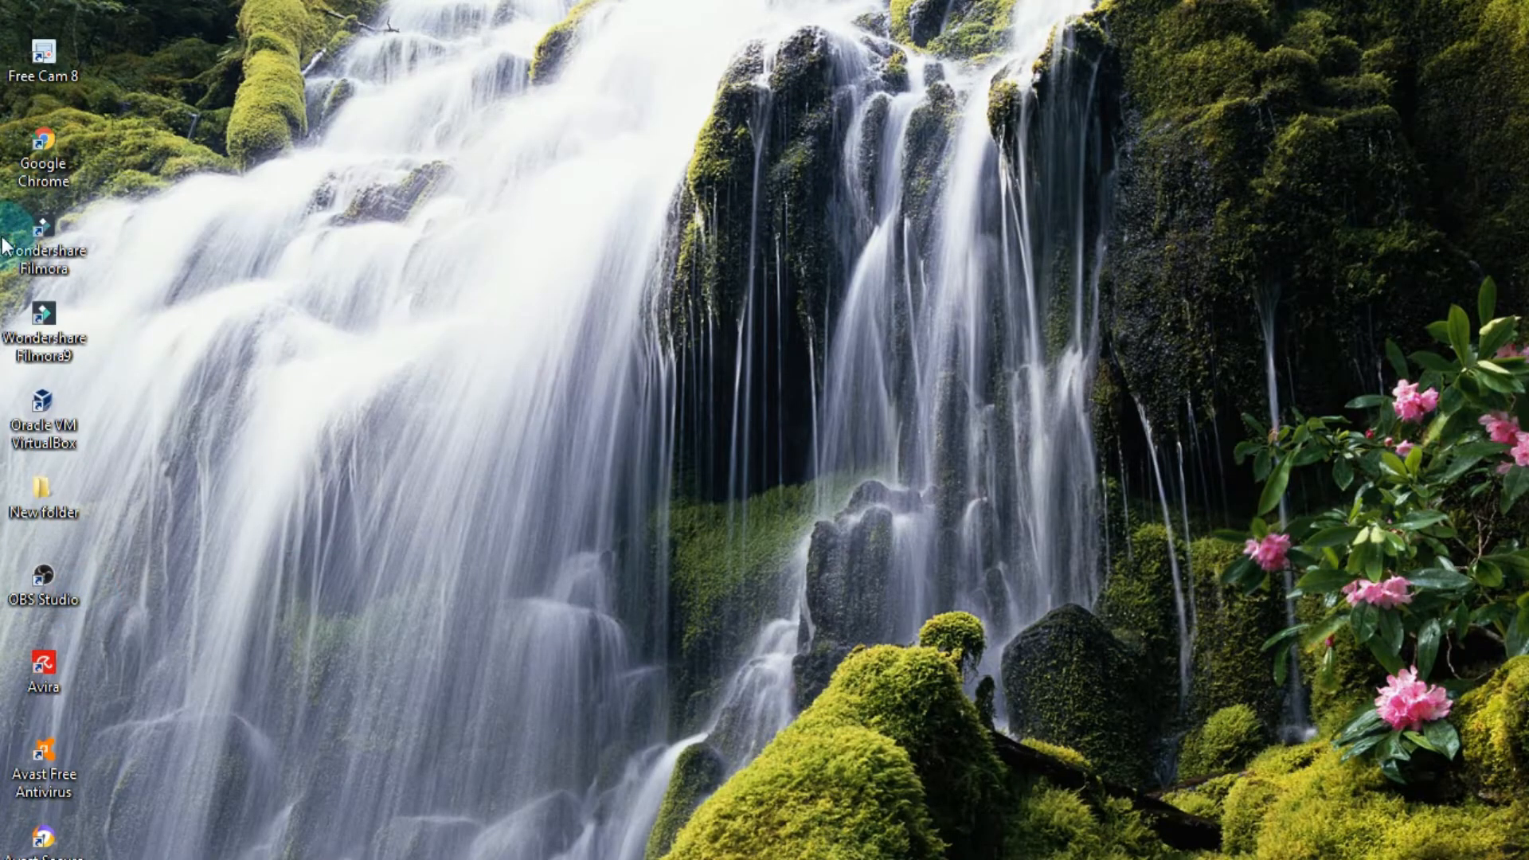
Step: Launch OBS Studio and create a new visible Display Capture source in the current scene
double_click(49, 576)
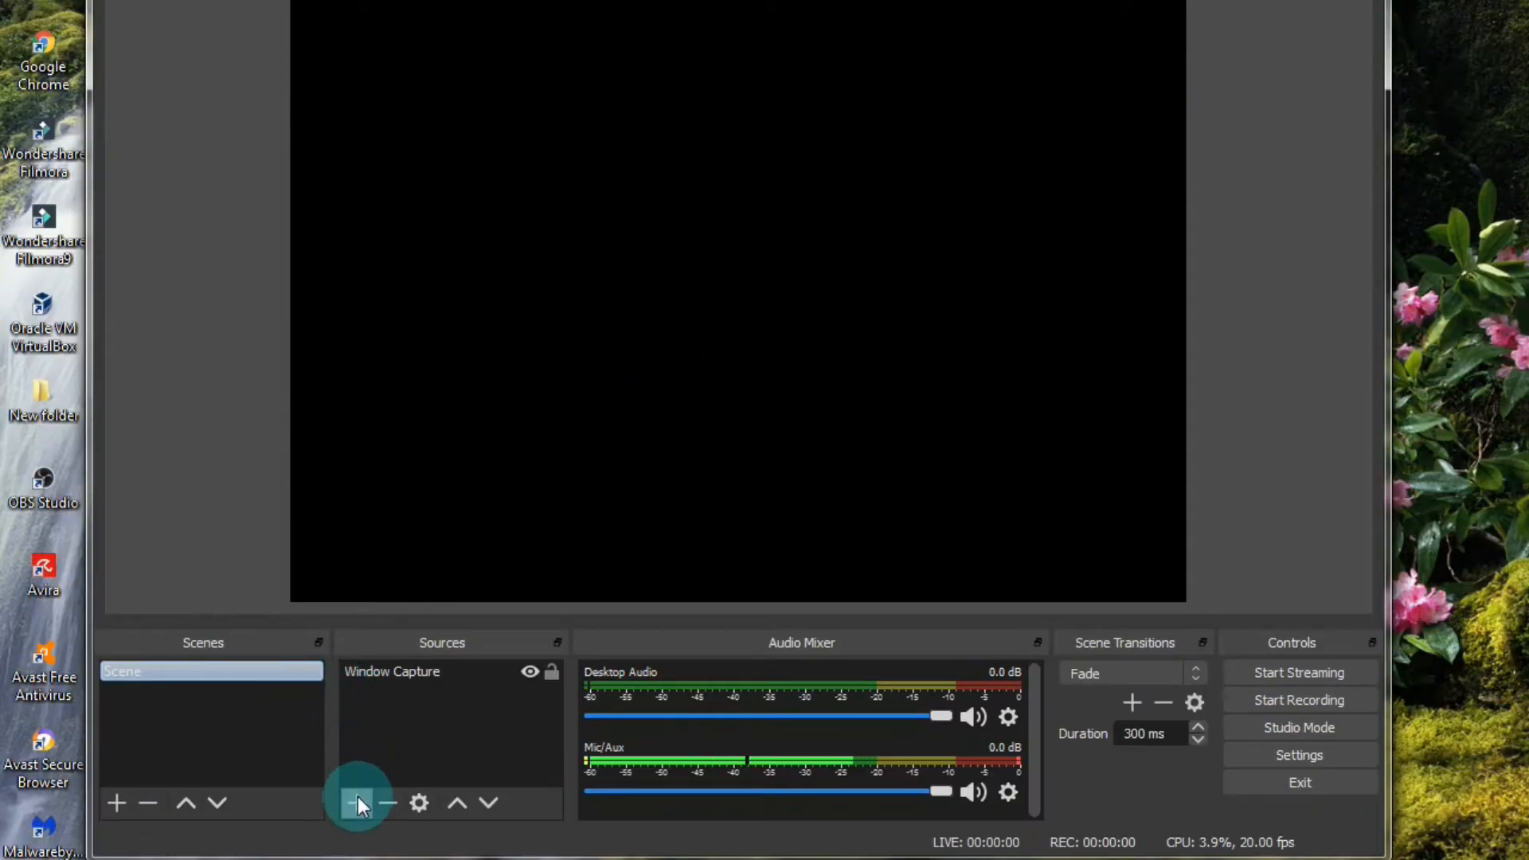
left_click(430, 674)
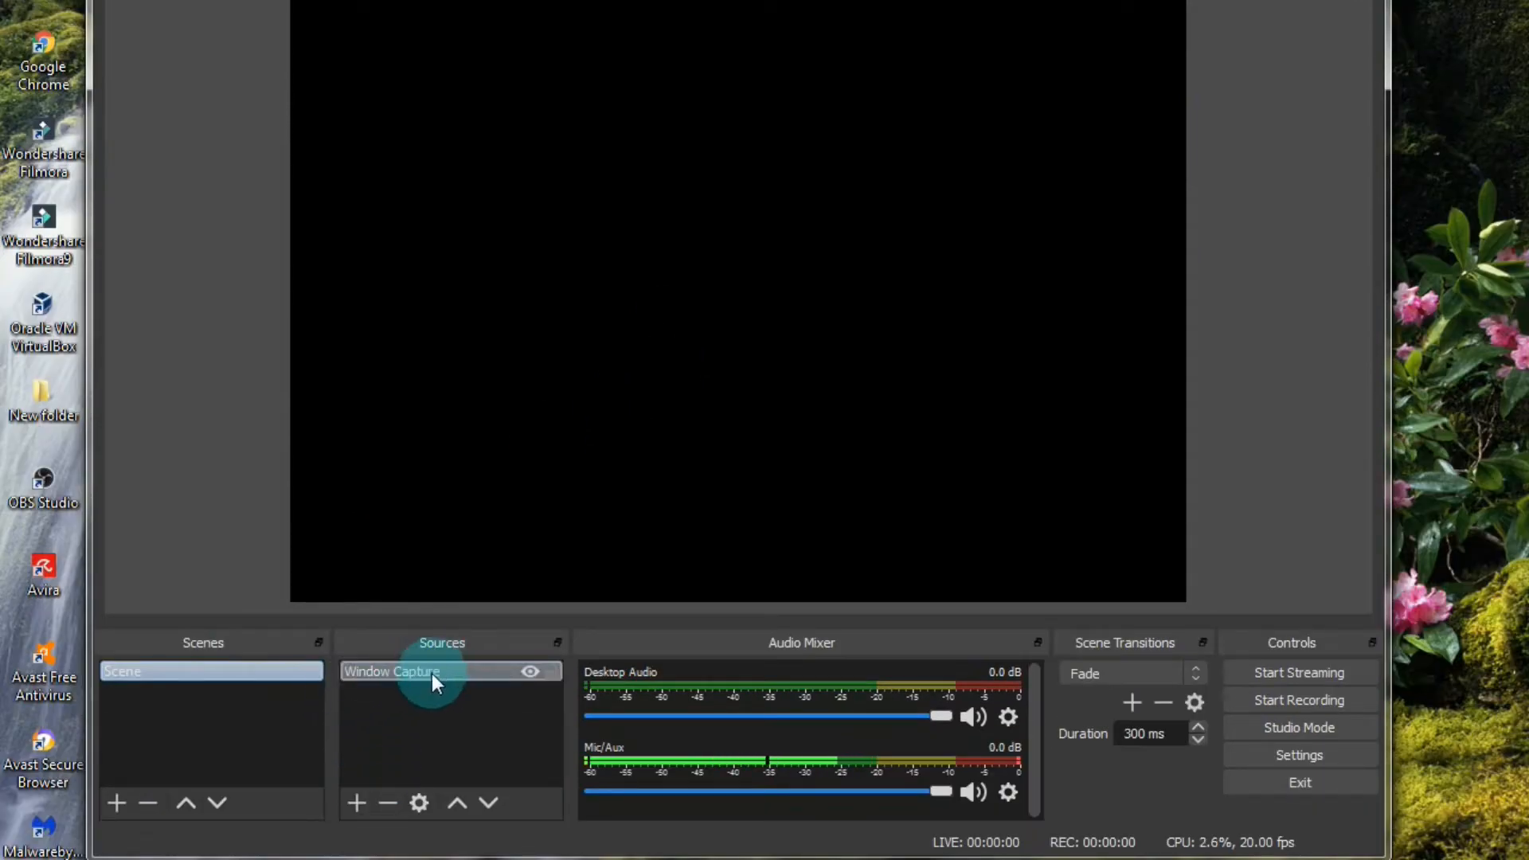
left_click(358, 804)
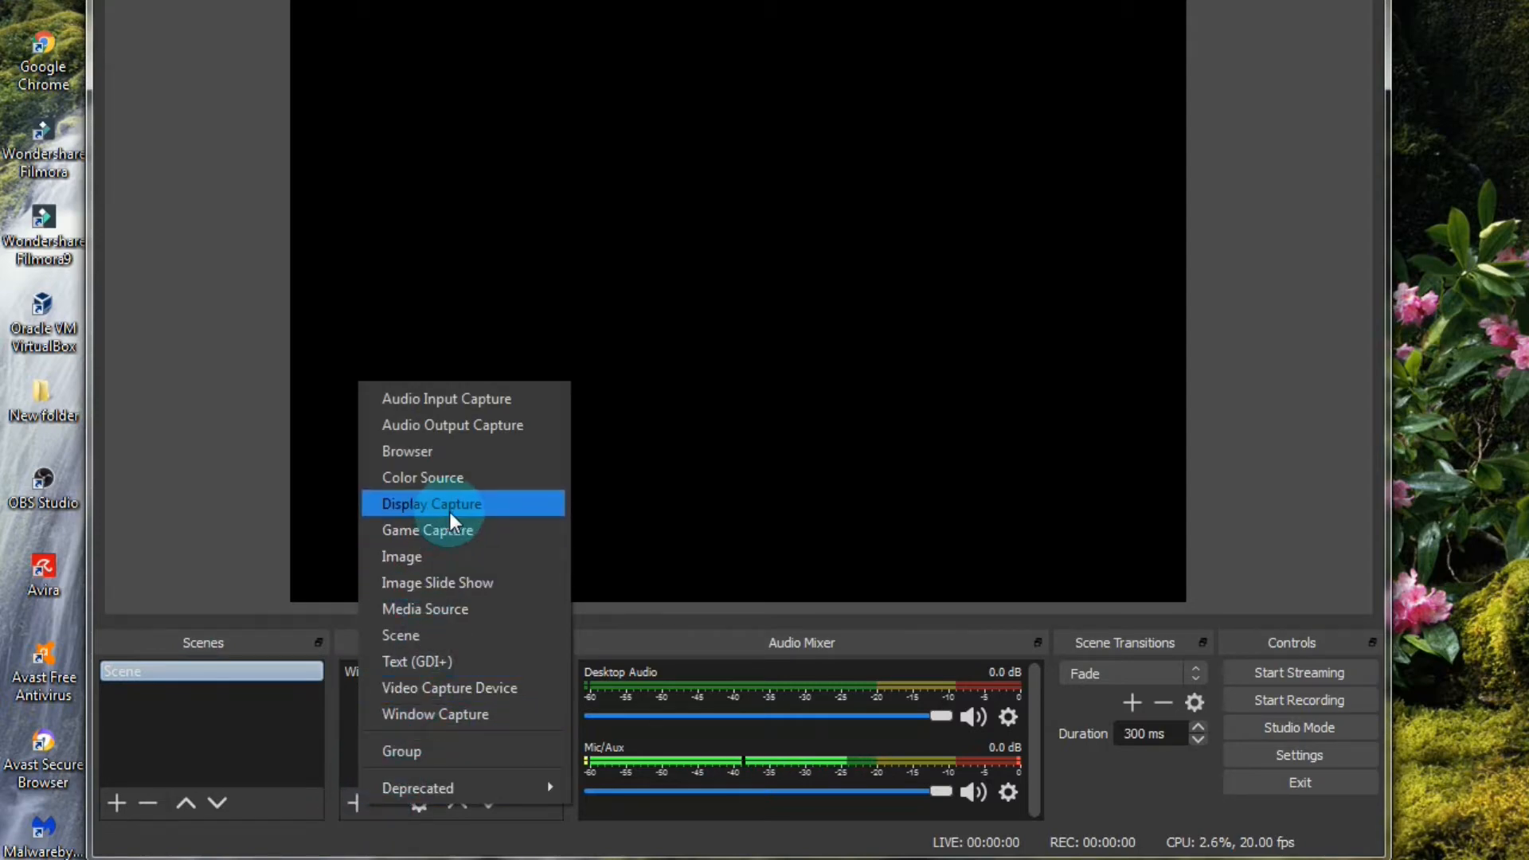
left_click(412, 504)
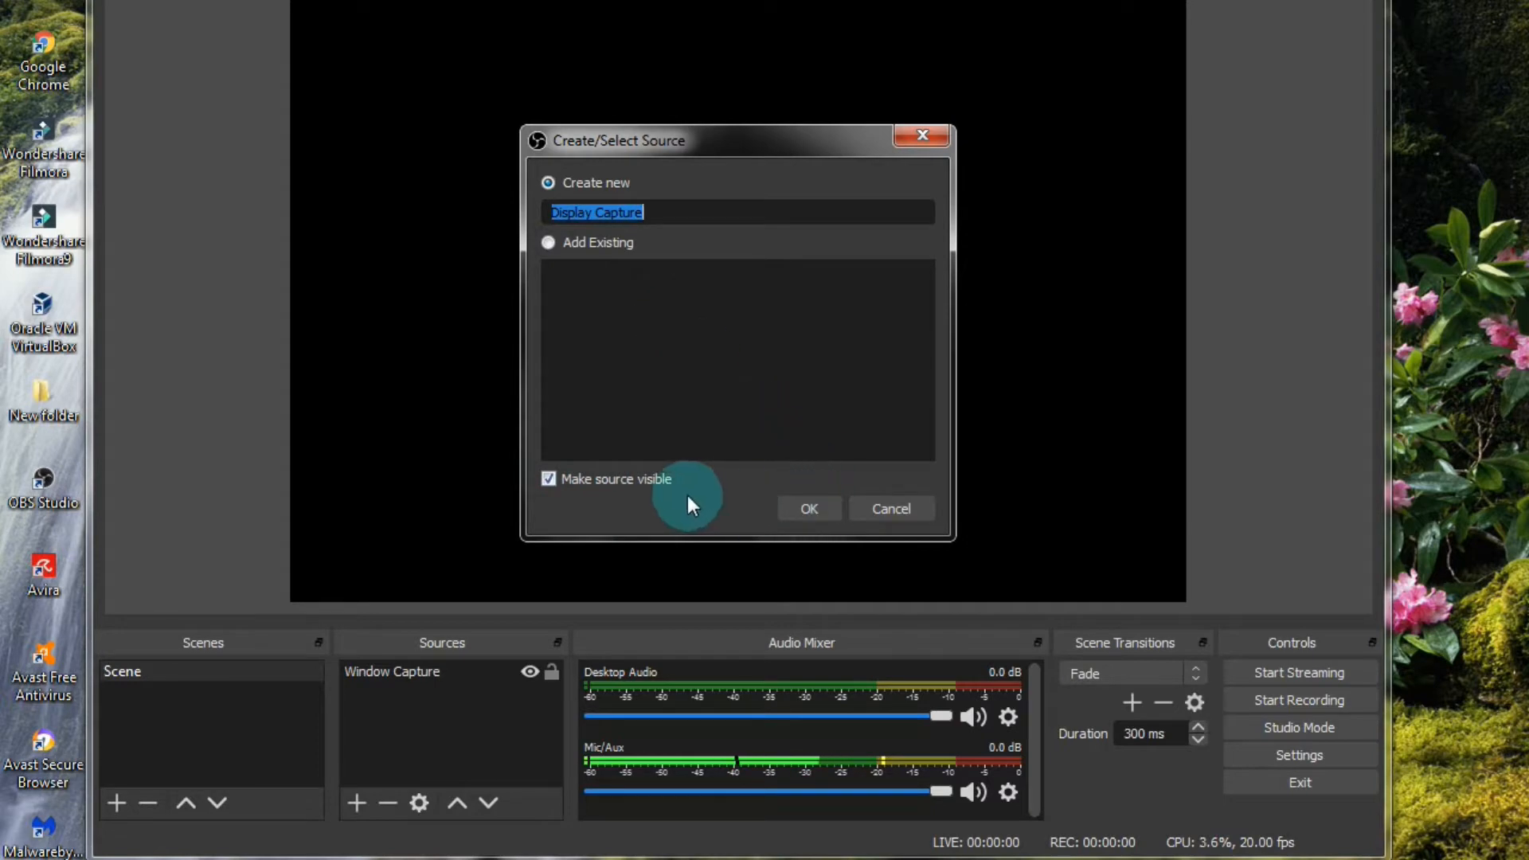
left_click(801, 505)
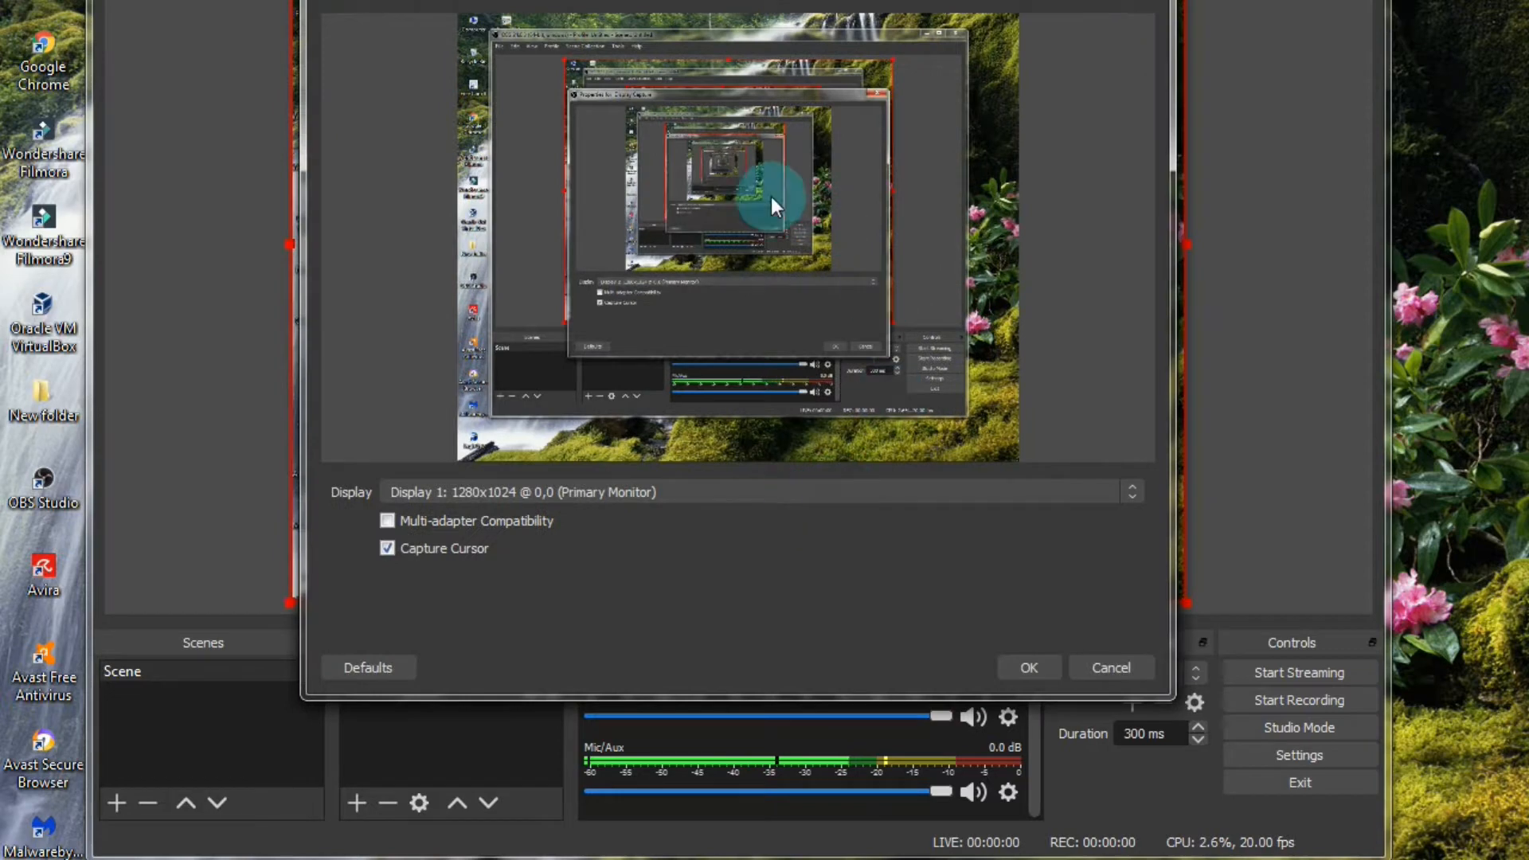
Step: Set the Display Capture source to Display 1: 1280x1024 (Primary Monitor) and accept its properties
left_click(496, 493)
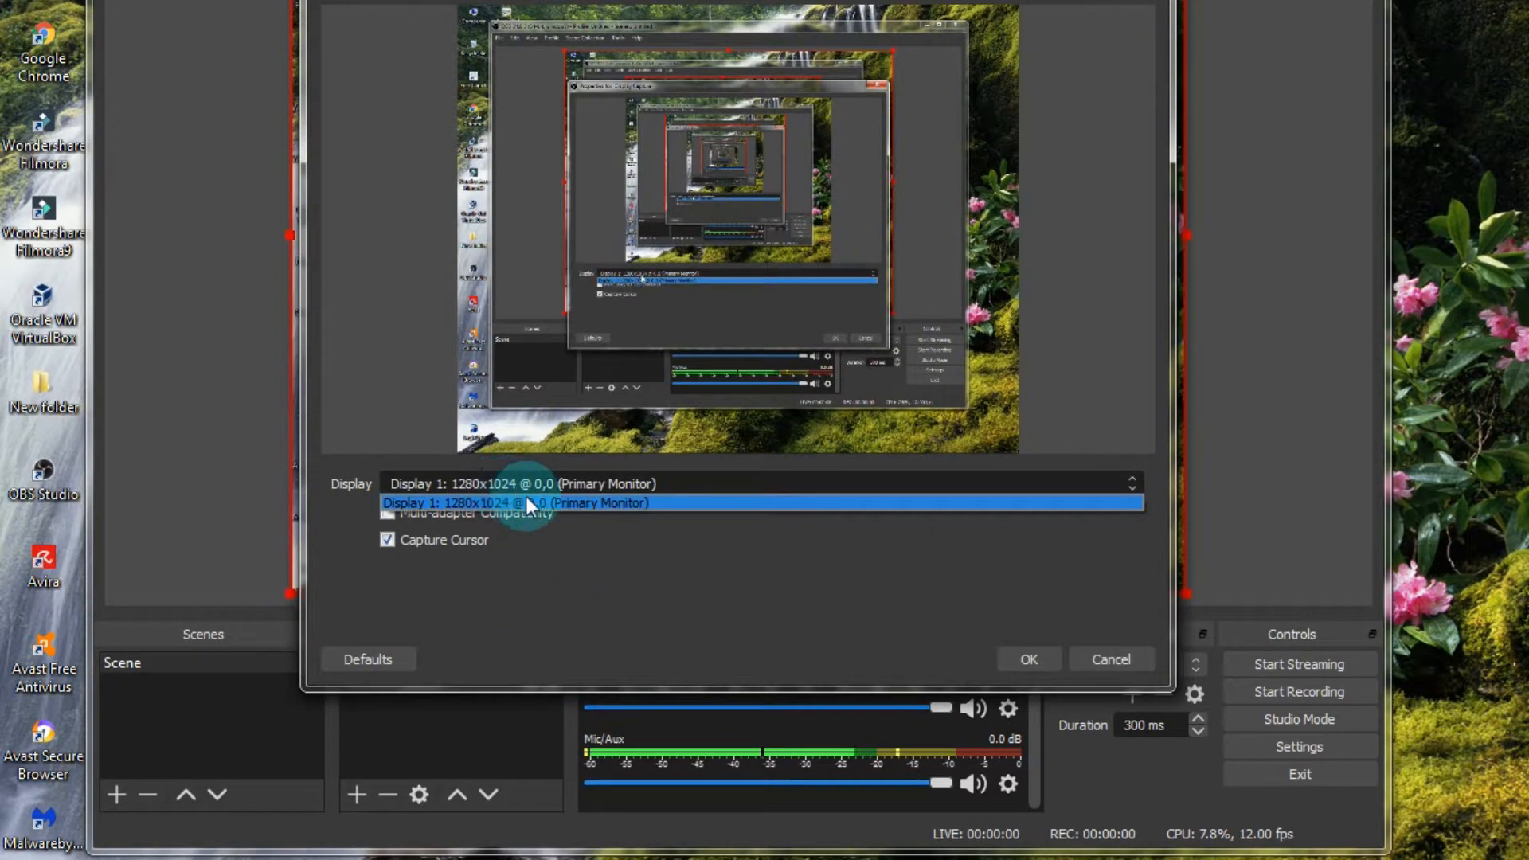
left_click(638, 503)
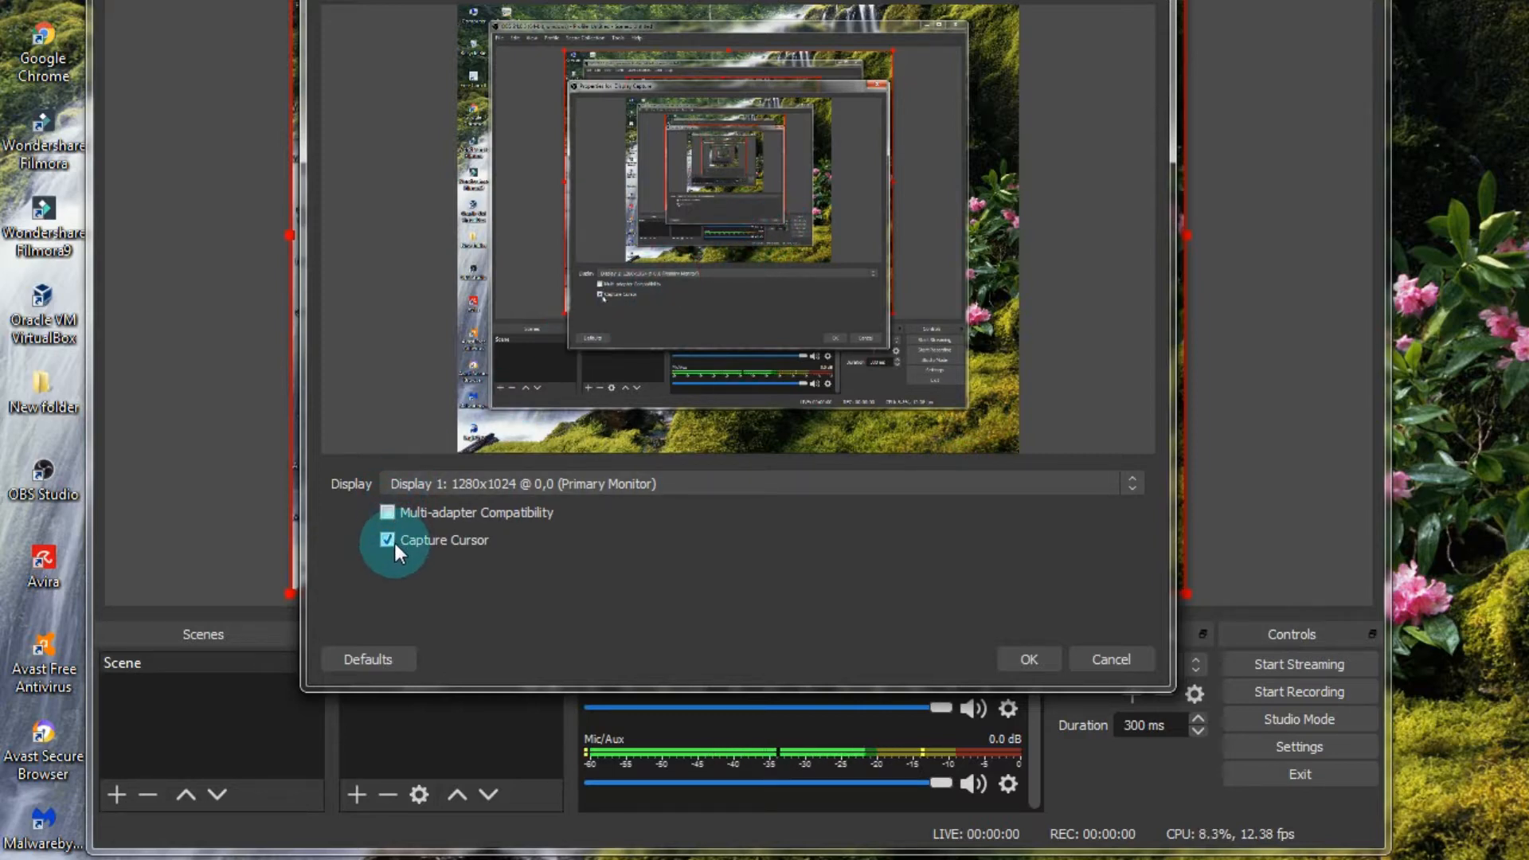
left_click(1028, 660)
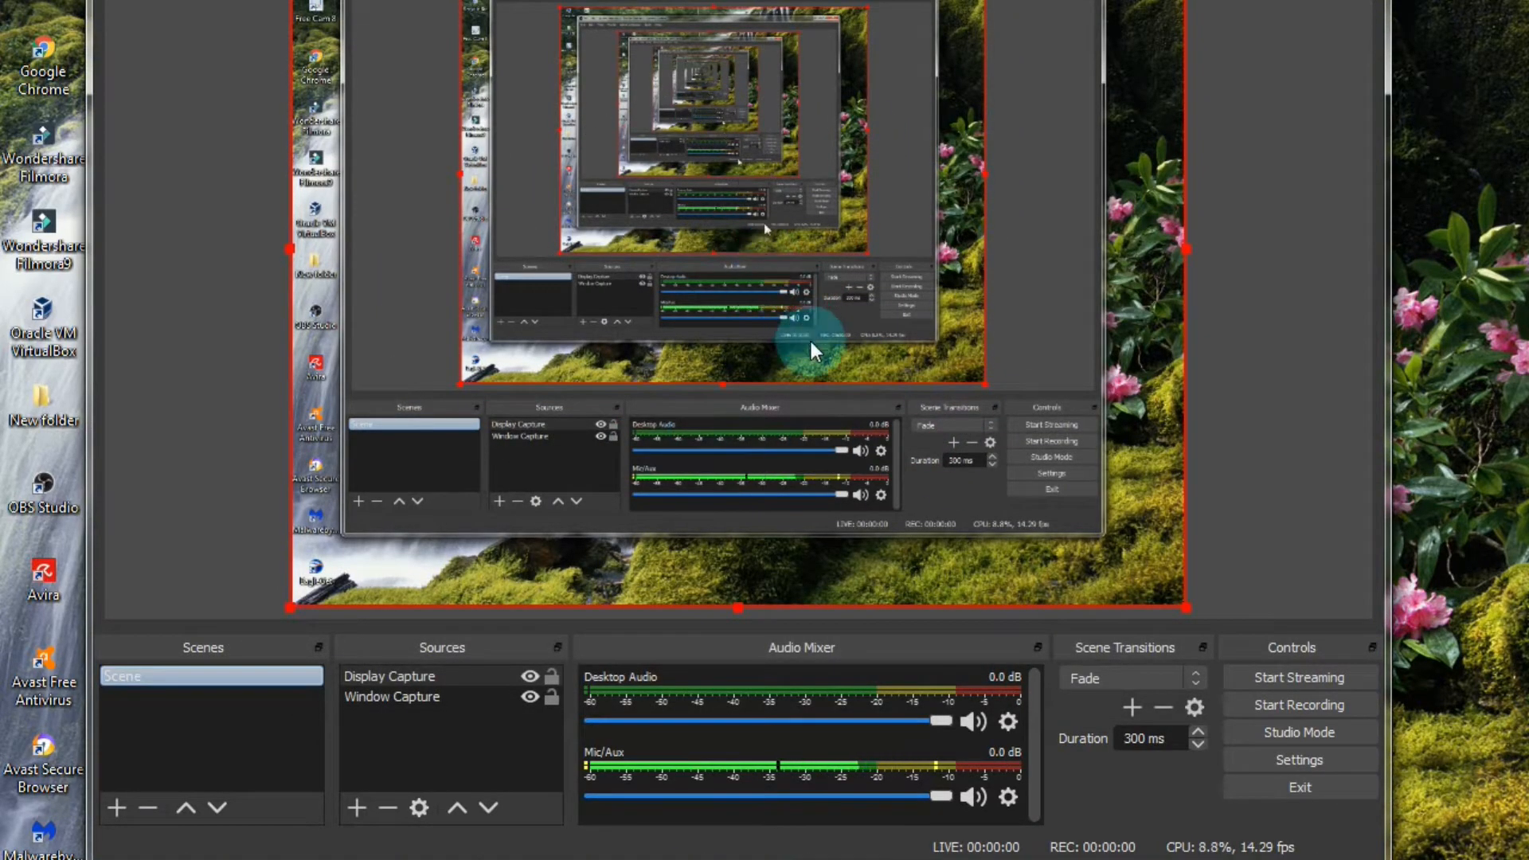
Step: Add a new visible Game Capture source with its default properties, capturing any fullscreen application
left_click(357, 809)
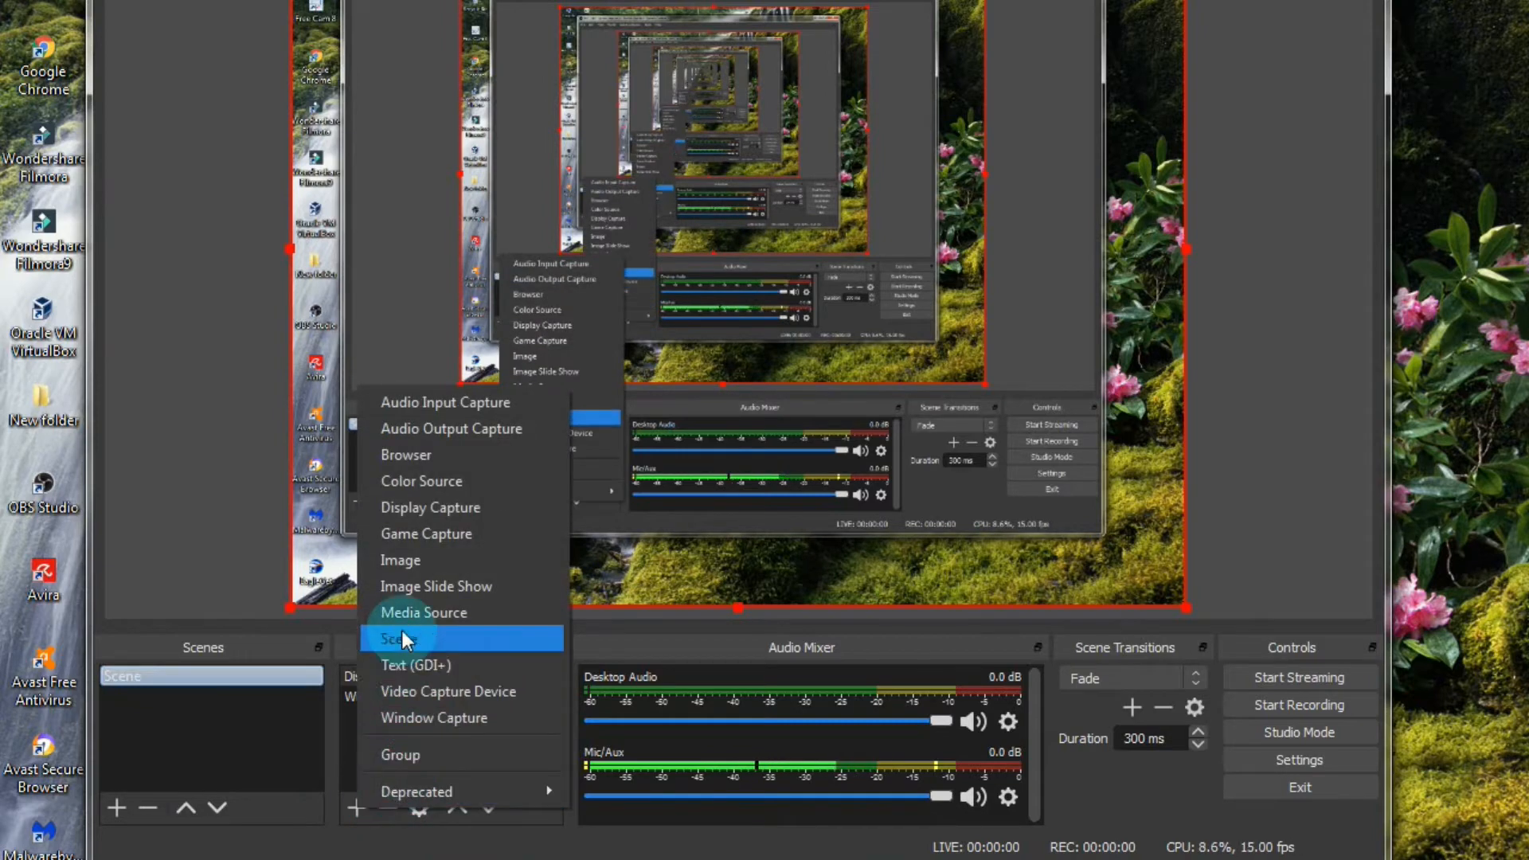
left_click(402, 535)
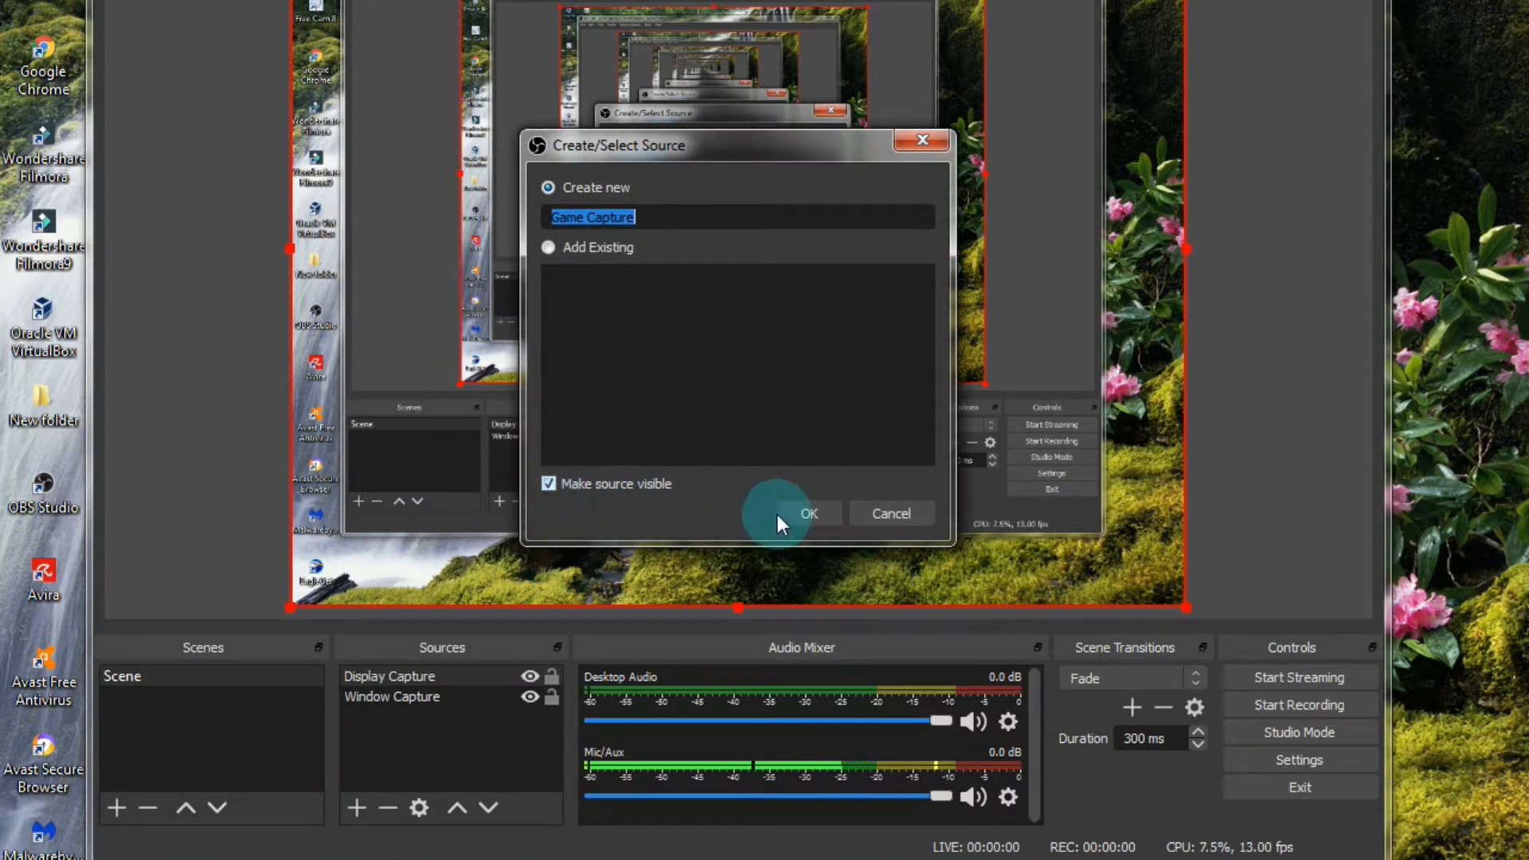
left_click(809, 513)
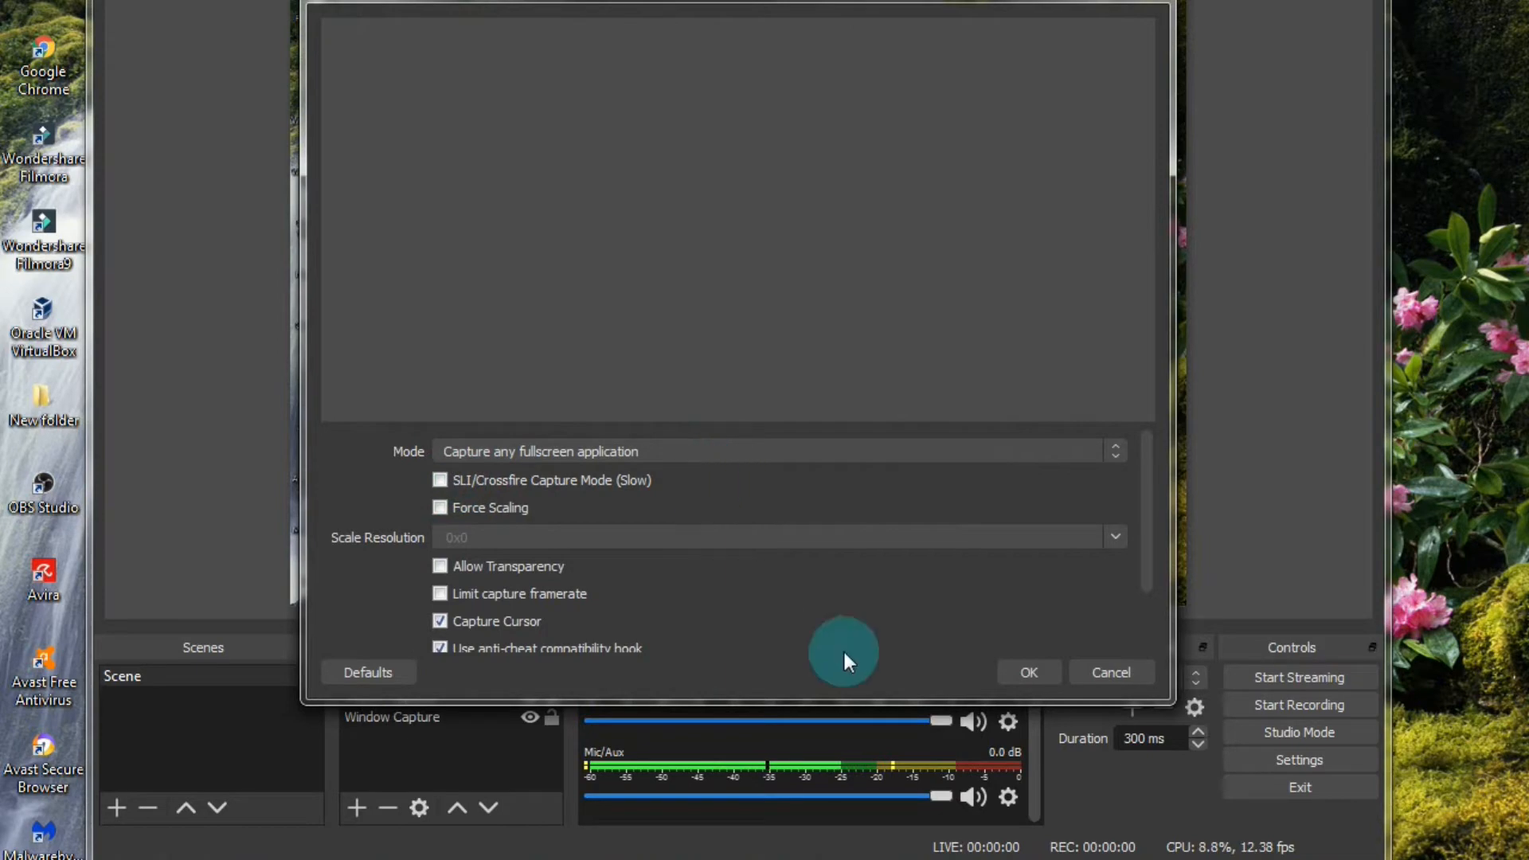
left_click(1034, 672)
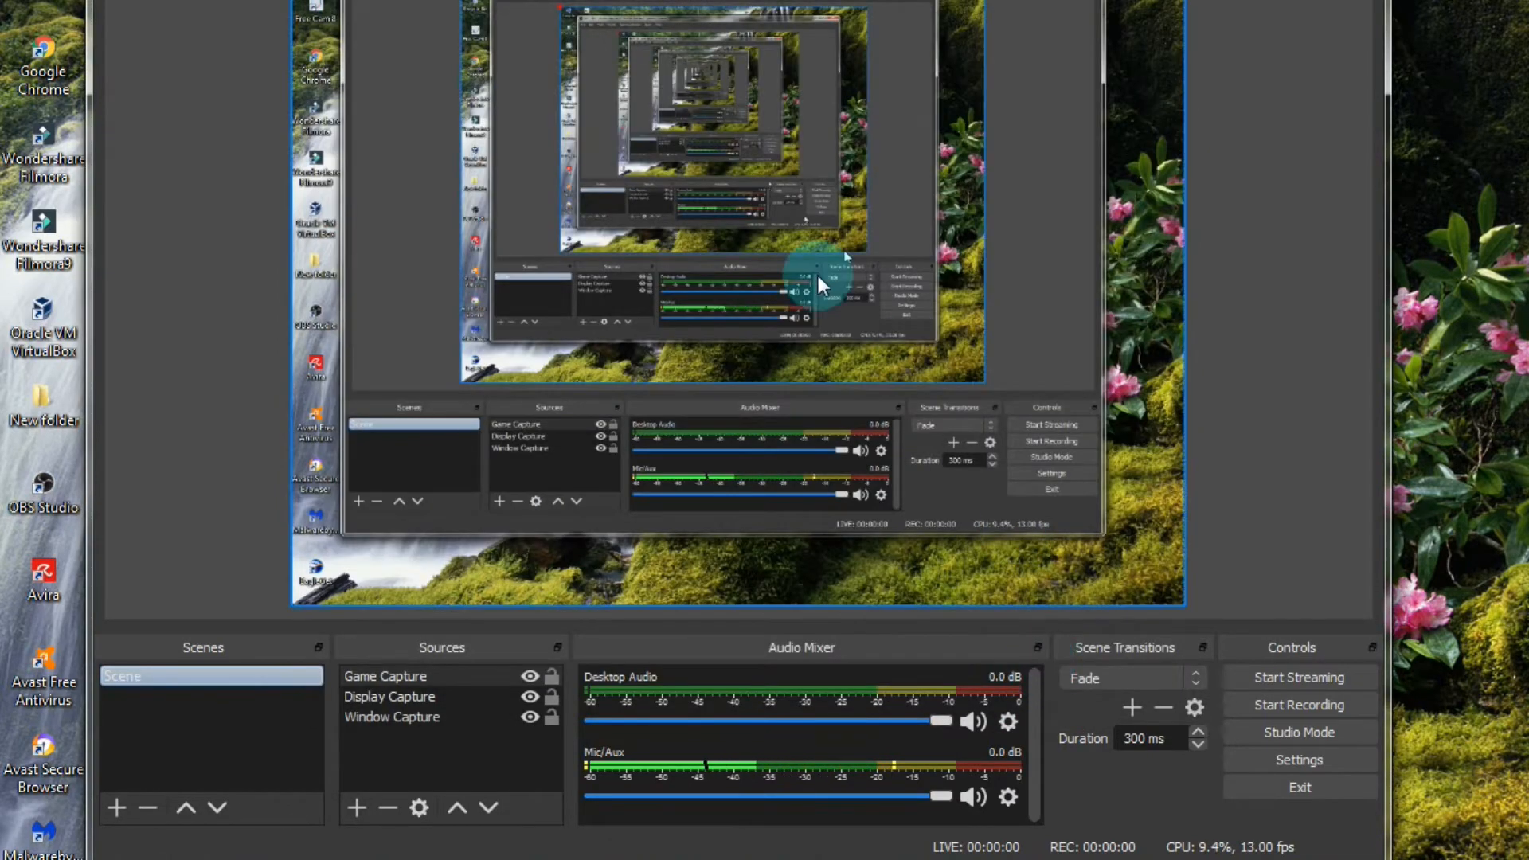
Step: Reorder the sources so that Display Capture sits above Game Capture
left_click(437, 697)
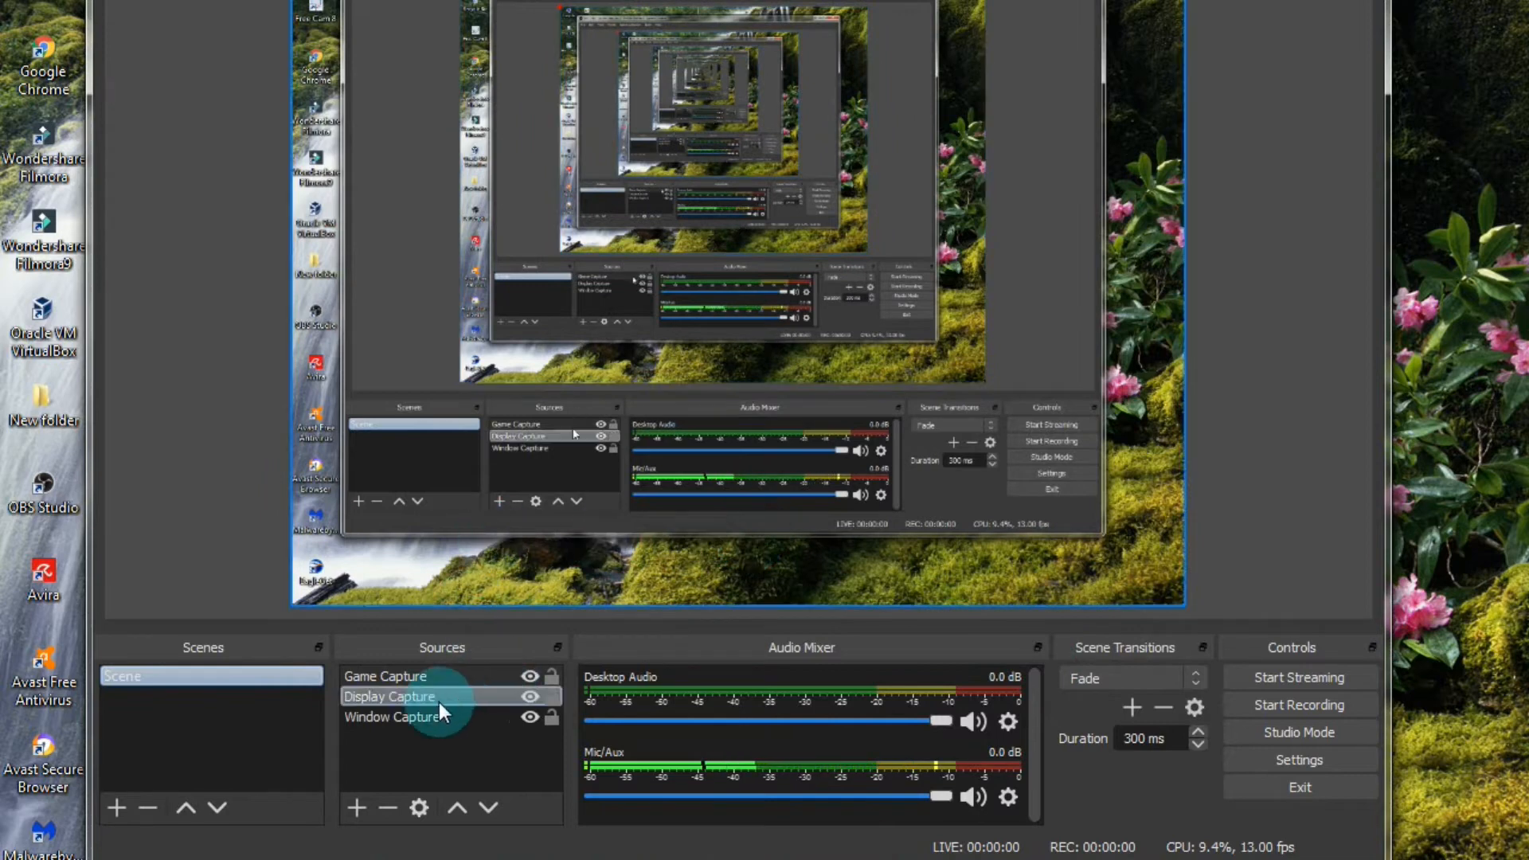
left_click(446, 715)
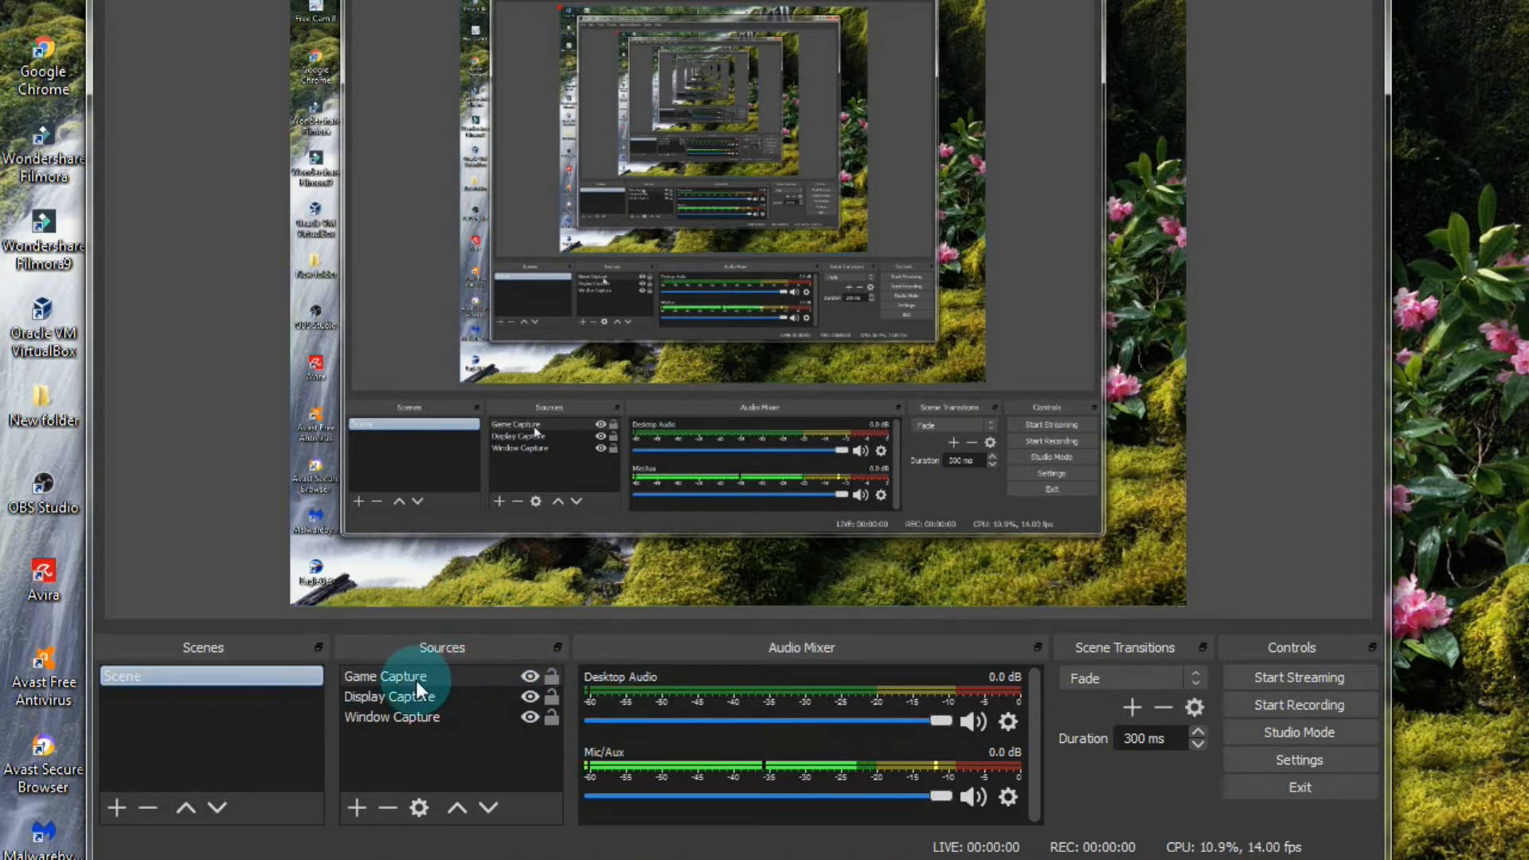
left_click_drag(415, 681, 415, 696)
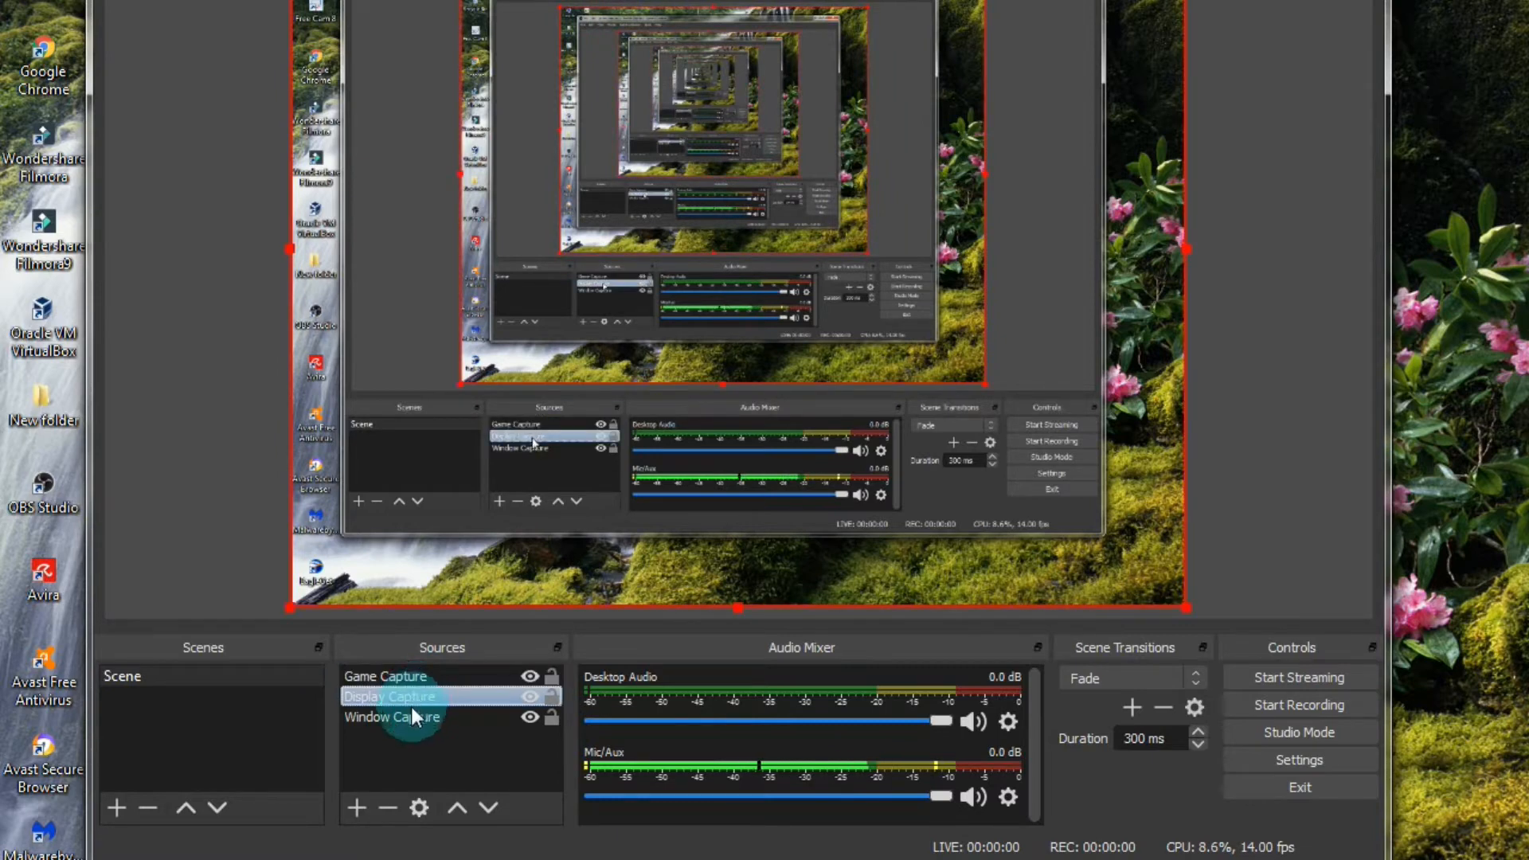
left_click(408, 714)
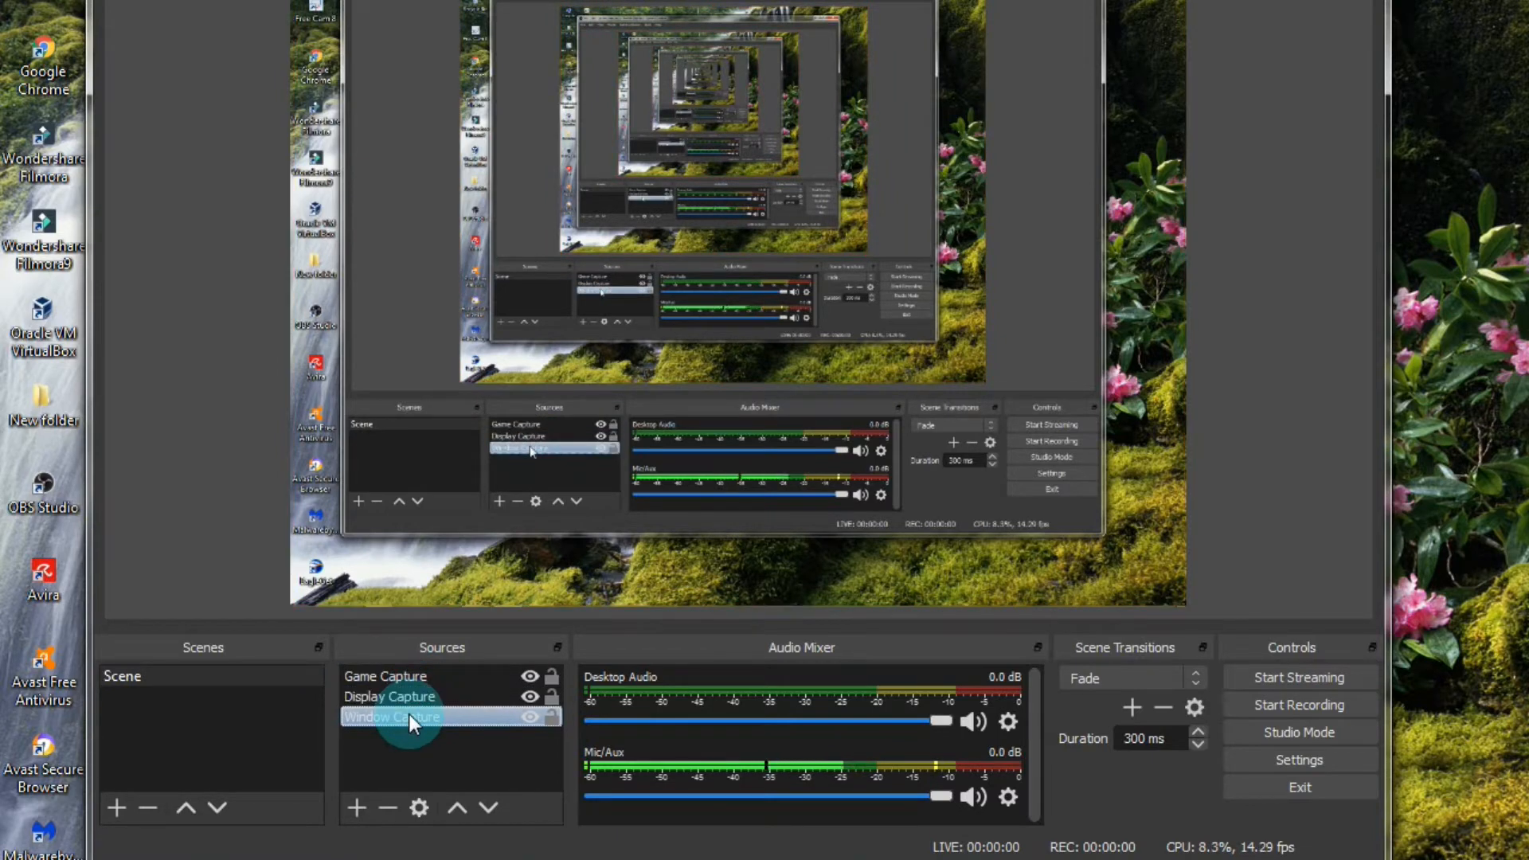
left_click(408, 699)
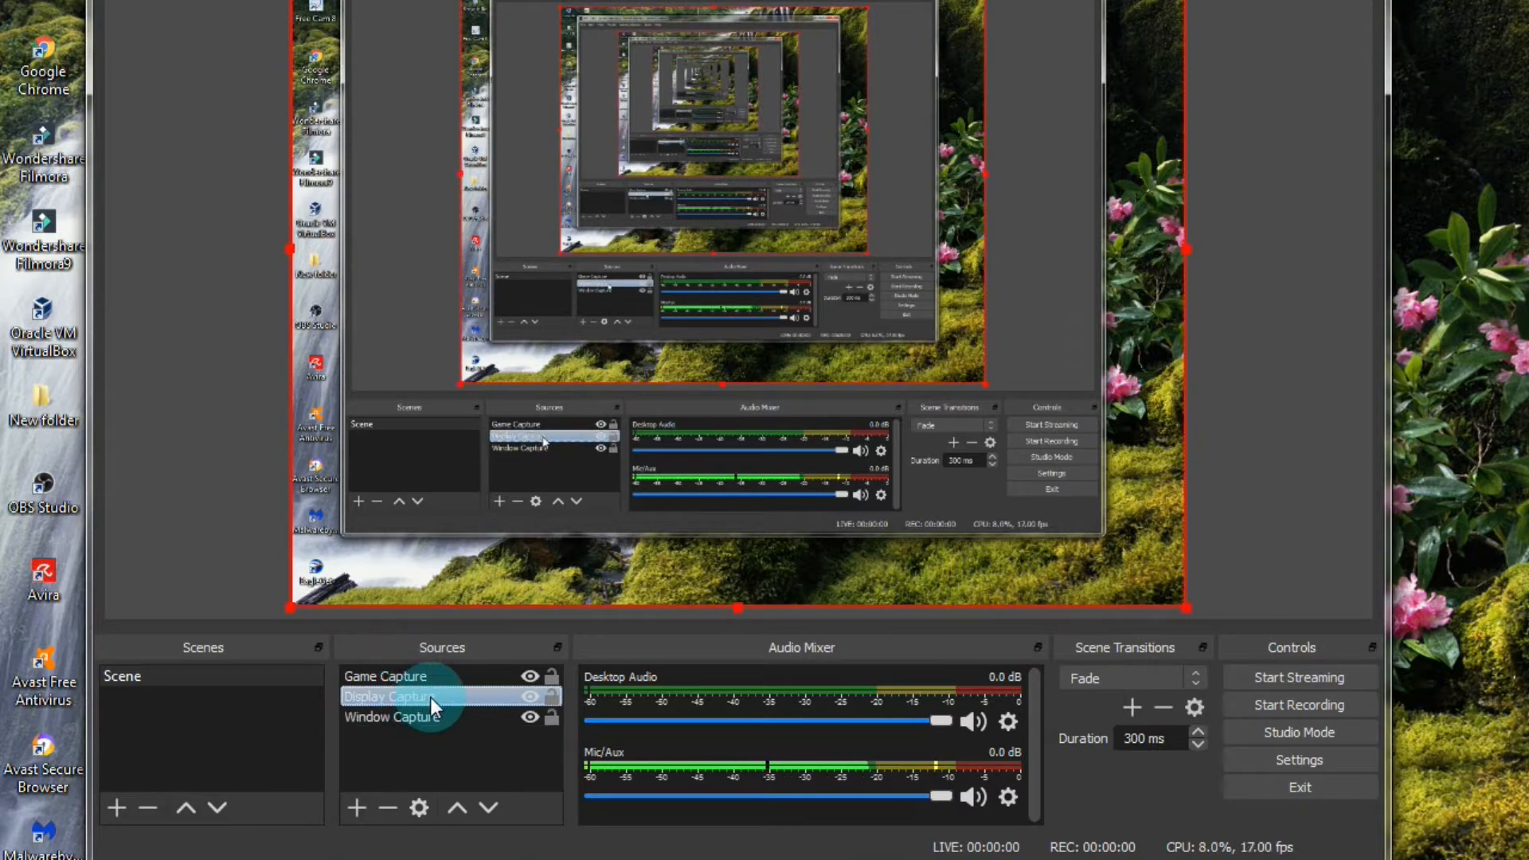
left_click(427, 674)
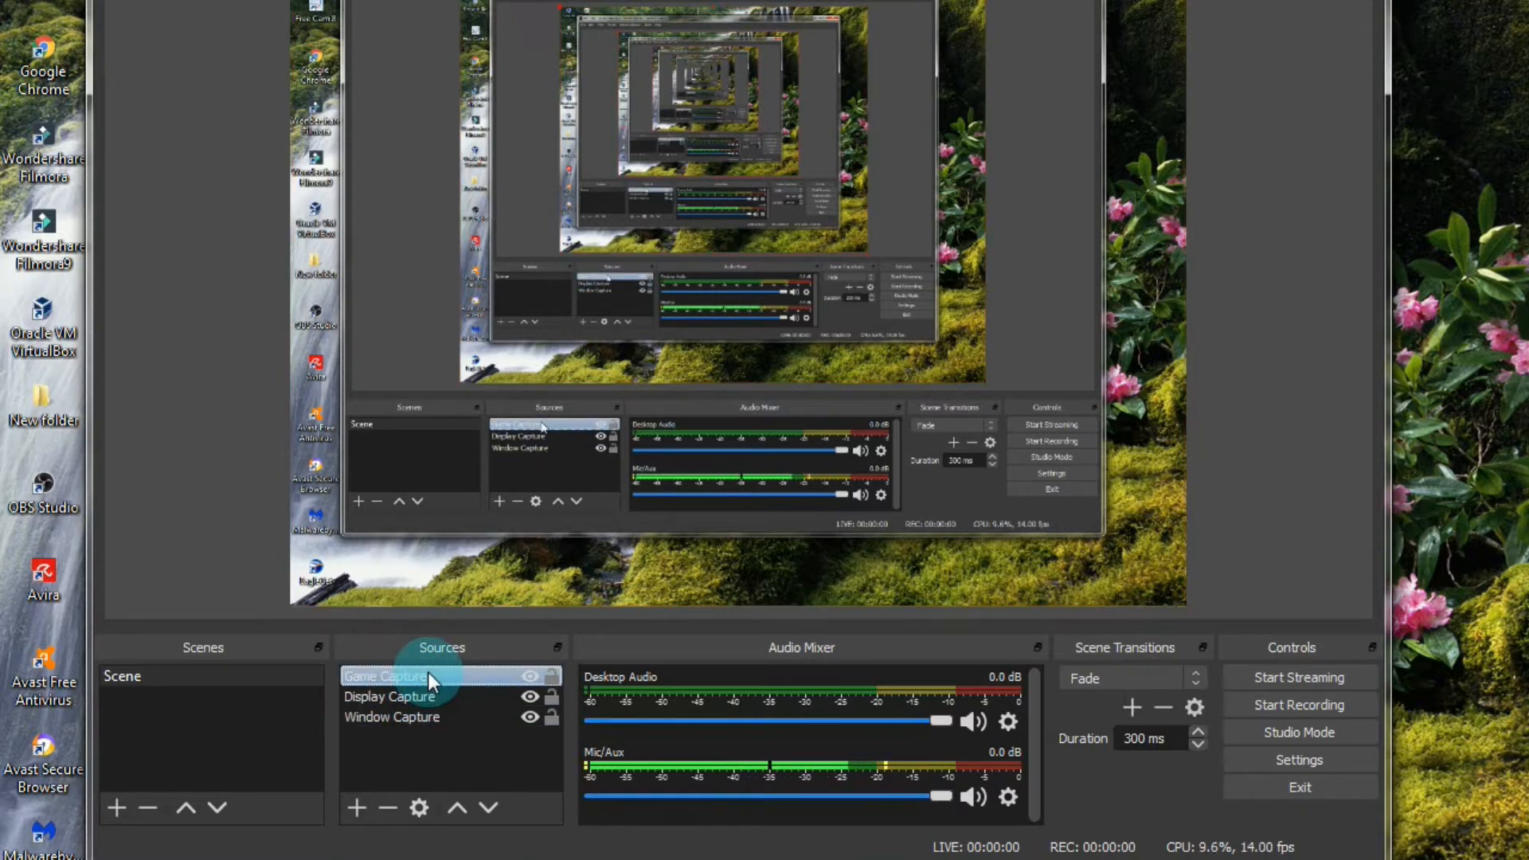
left_click(439, 692, "ctrl")
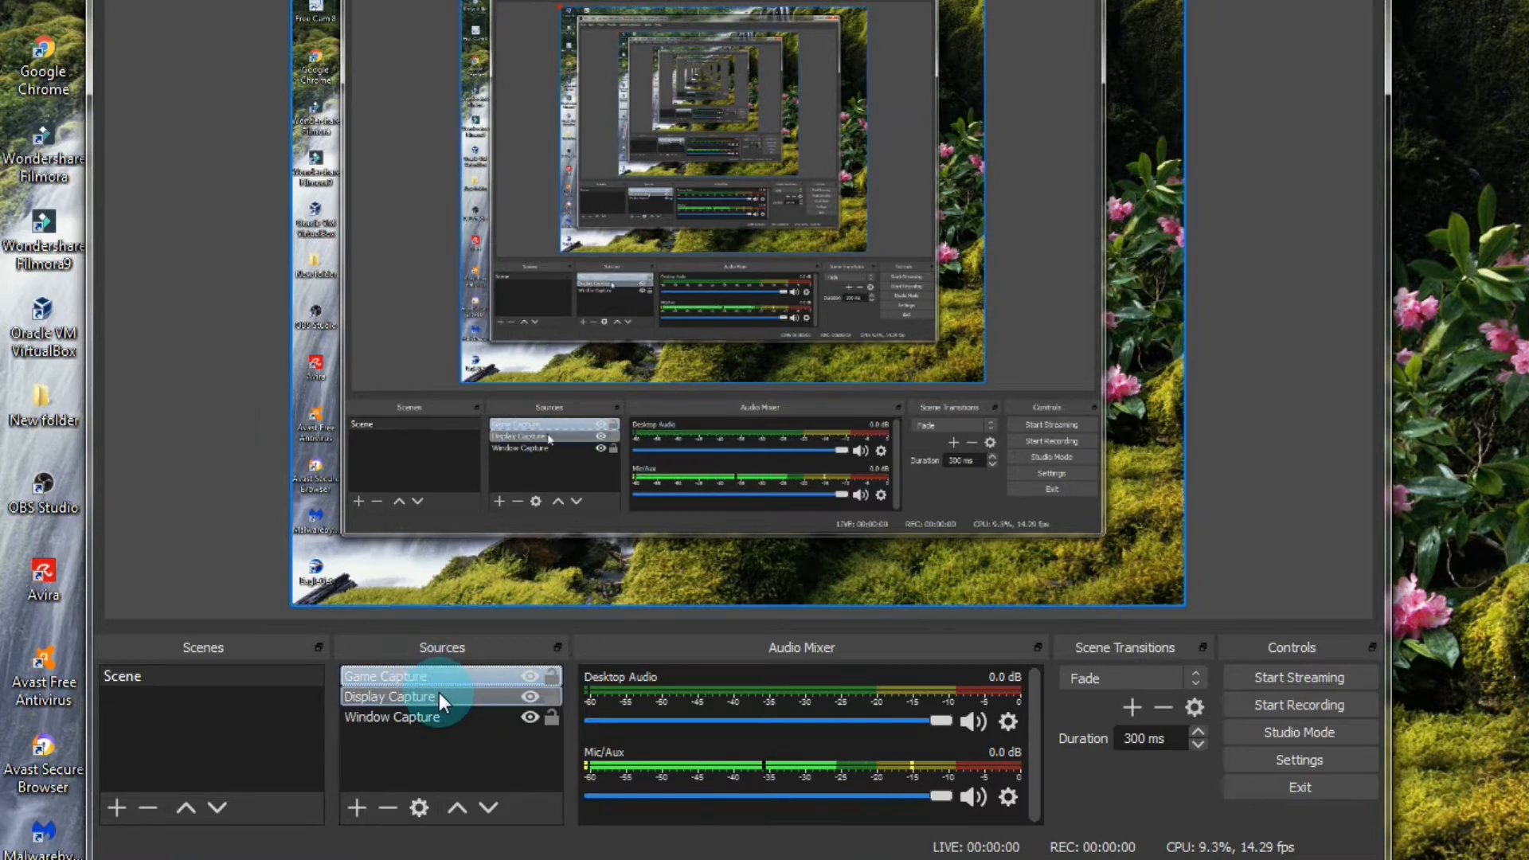
left_click(438, 691)
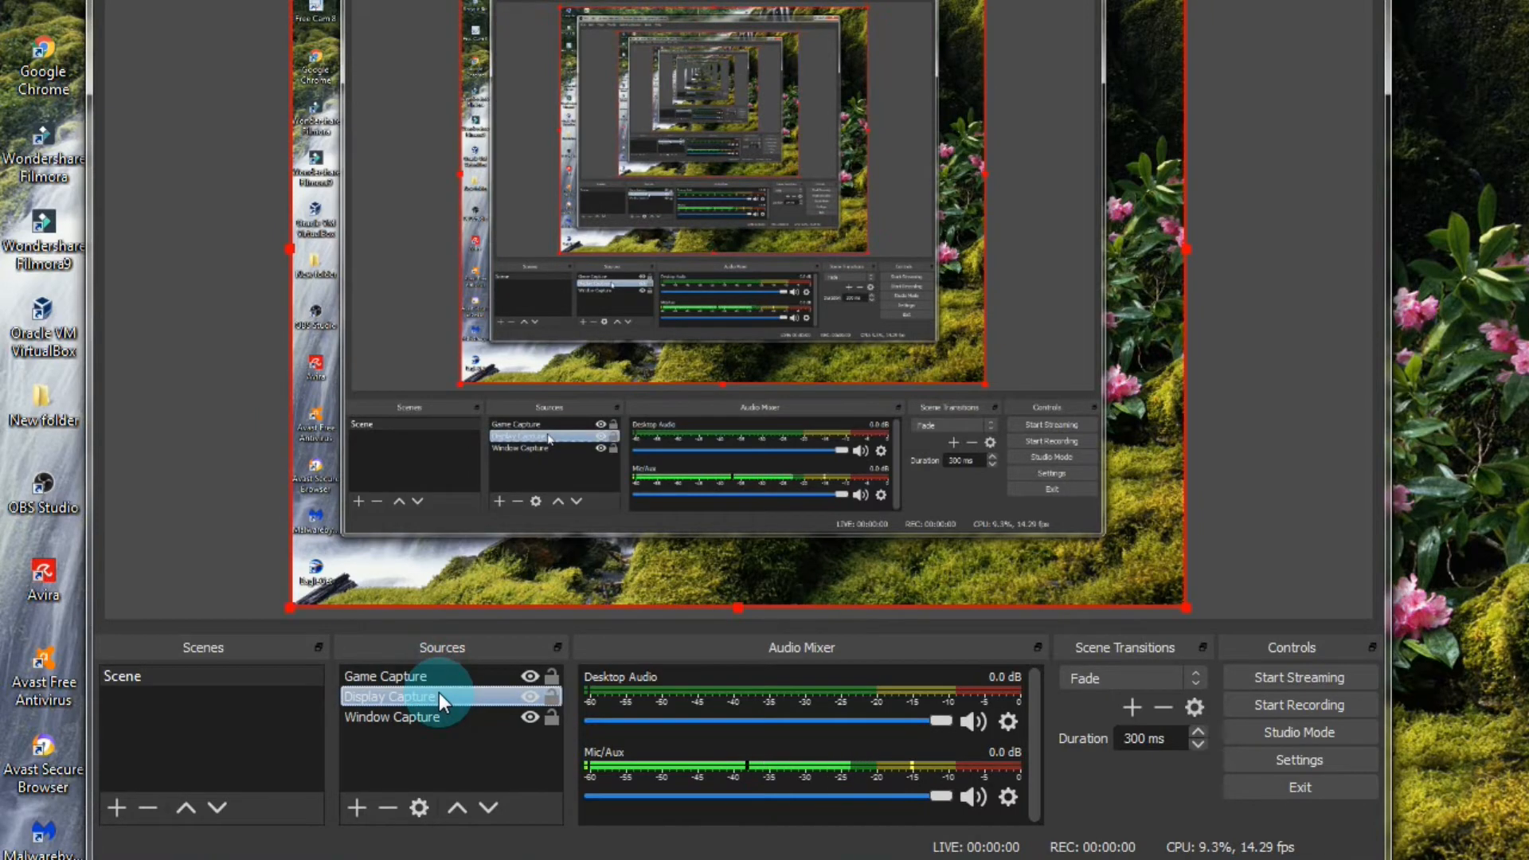
left_click_drag(440, 690, 439, 669)
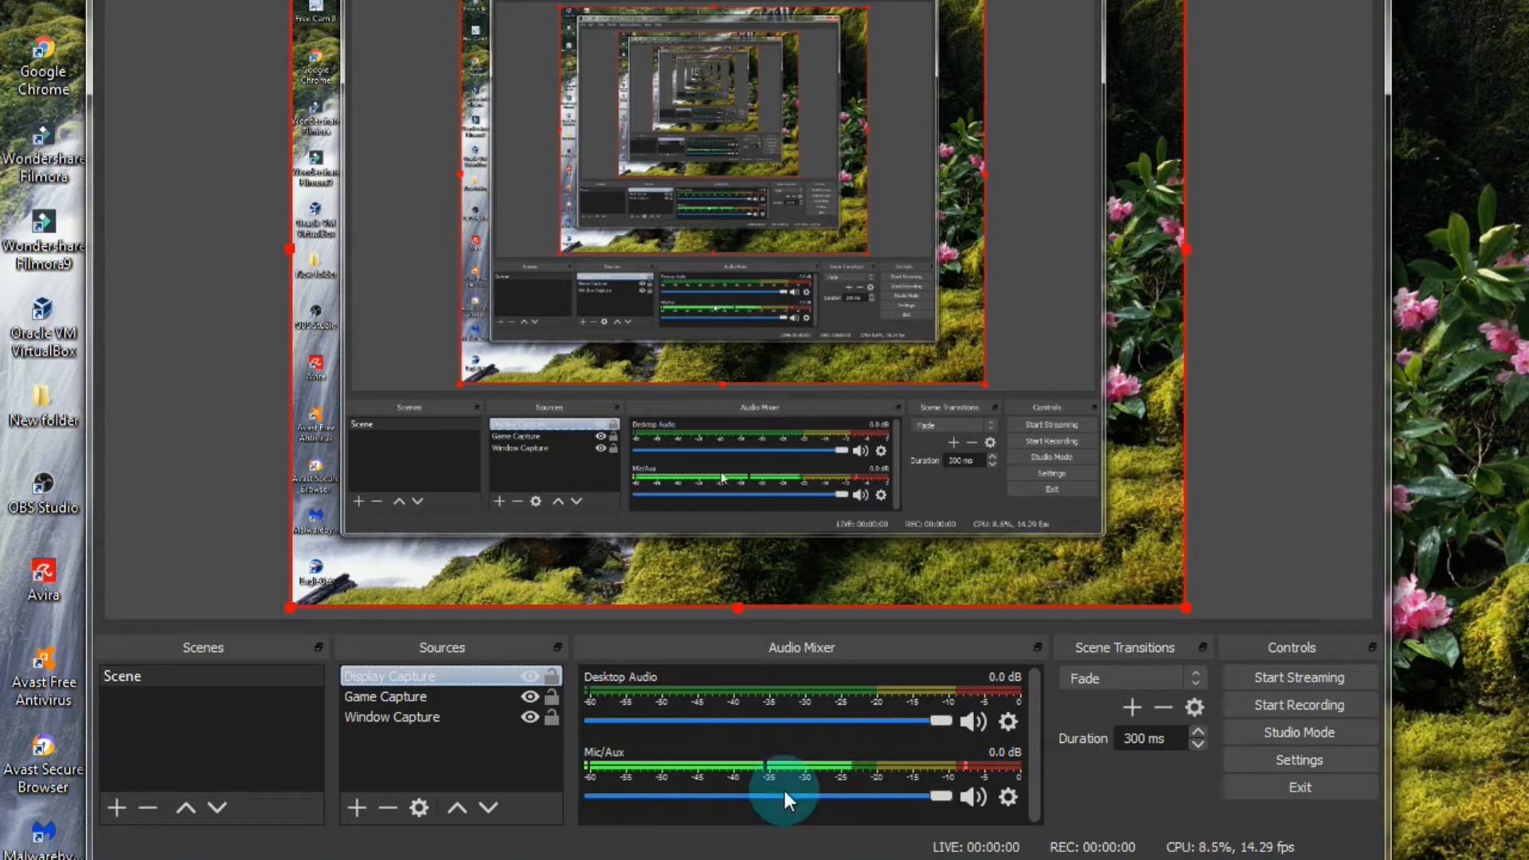
Step: Choose Default as the Desktop Audio device in its properties and accept the setting
left_click(1009, 722)
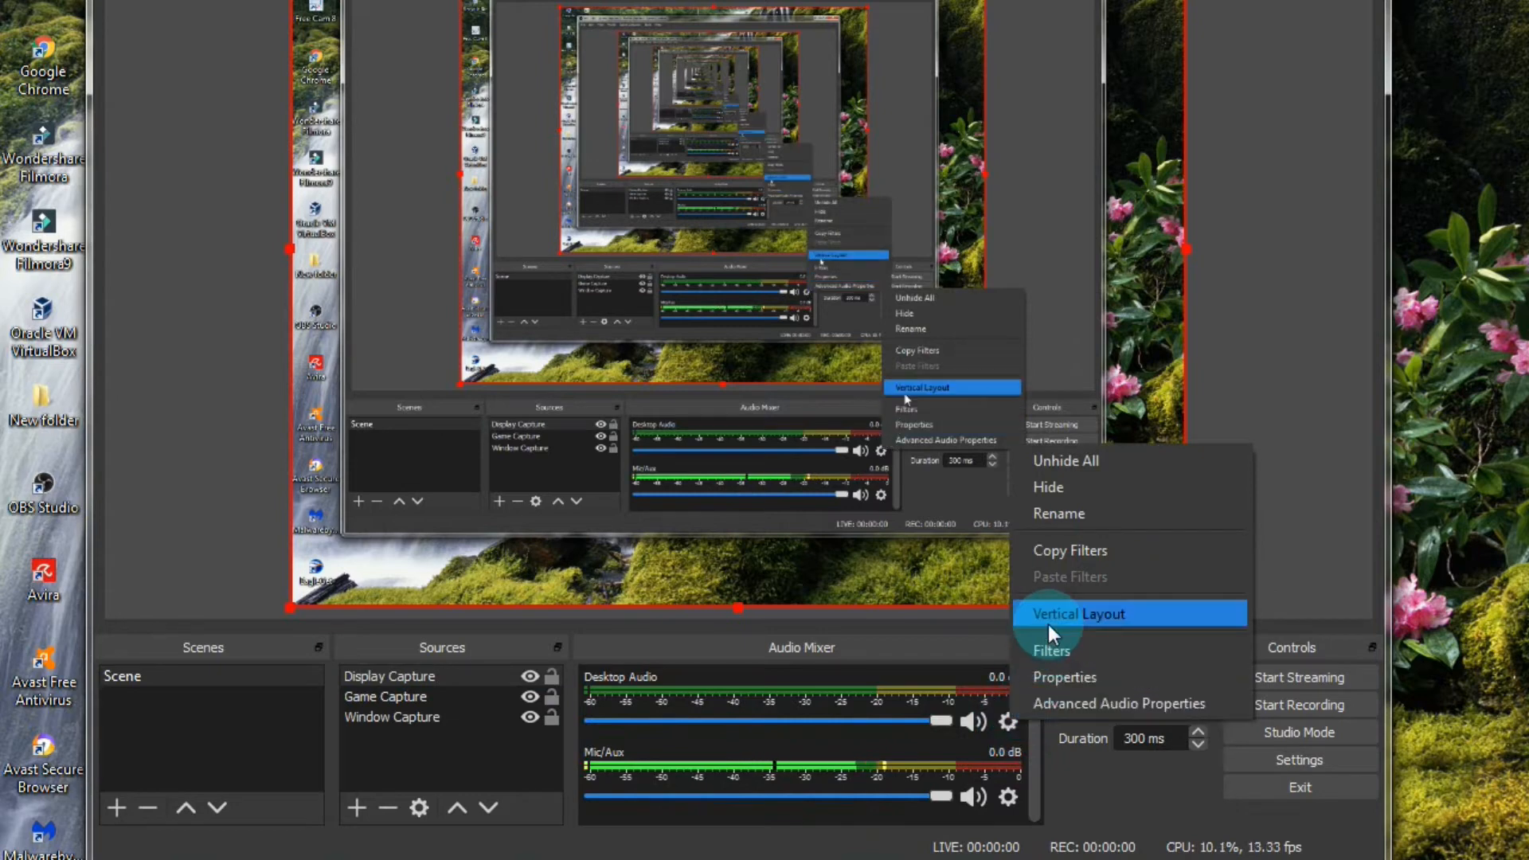
left_click(1065, 677)
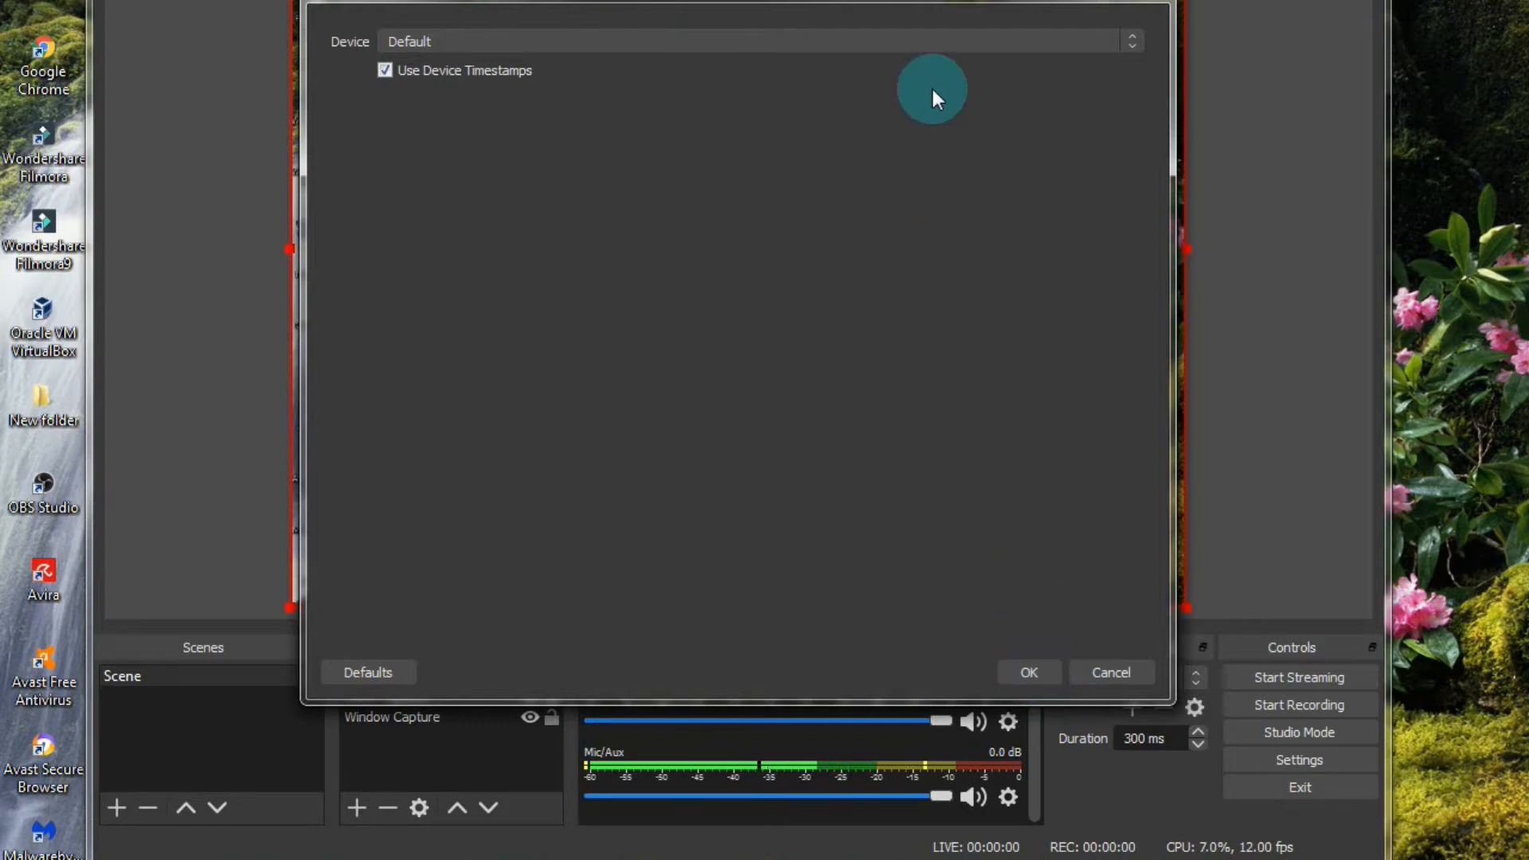
left_click(1127, 36)
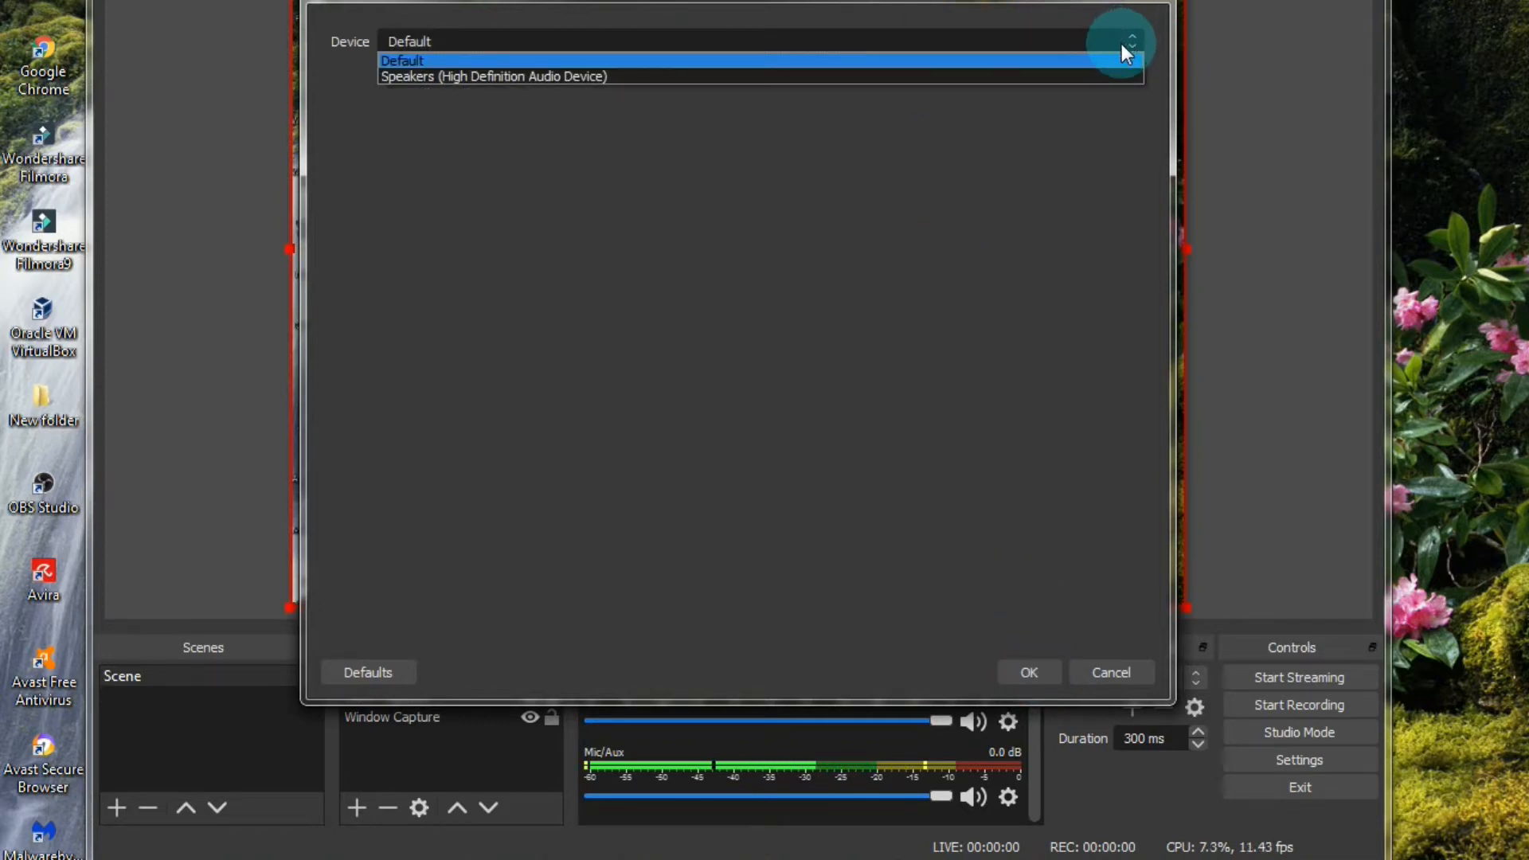
left_click(819, 50)
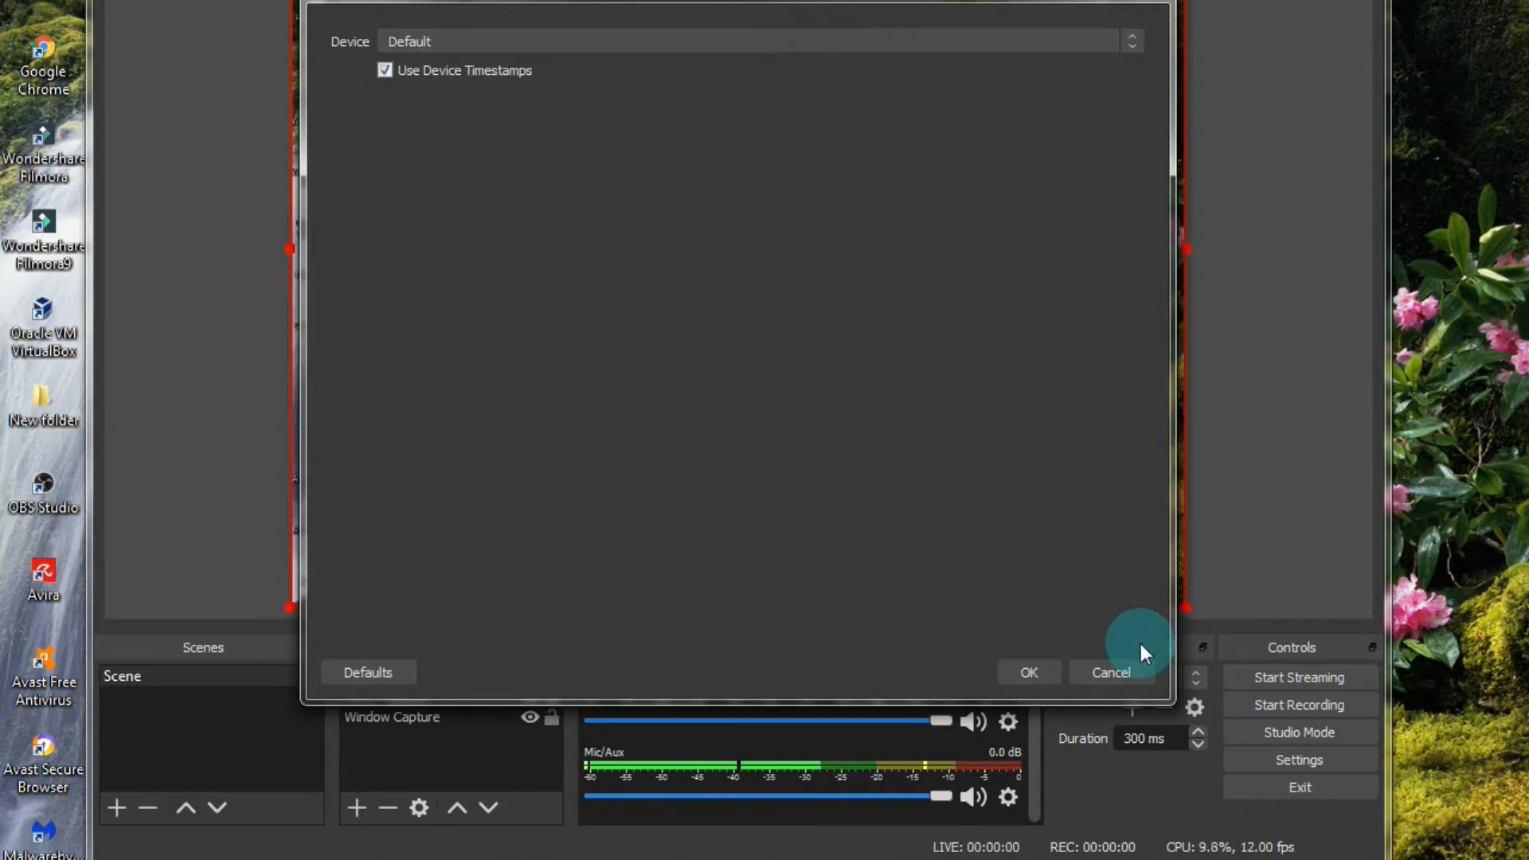
left_click(1055, 672)
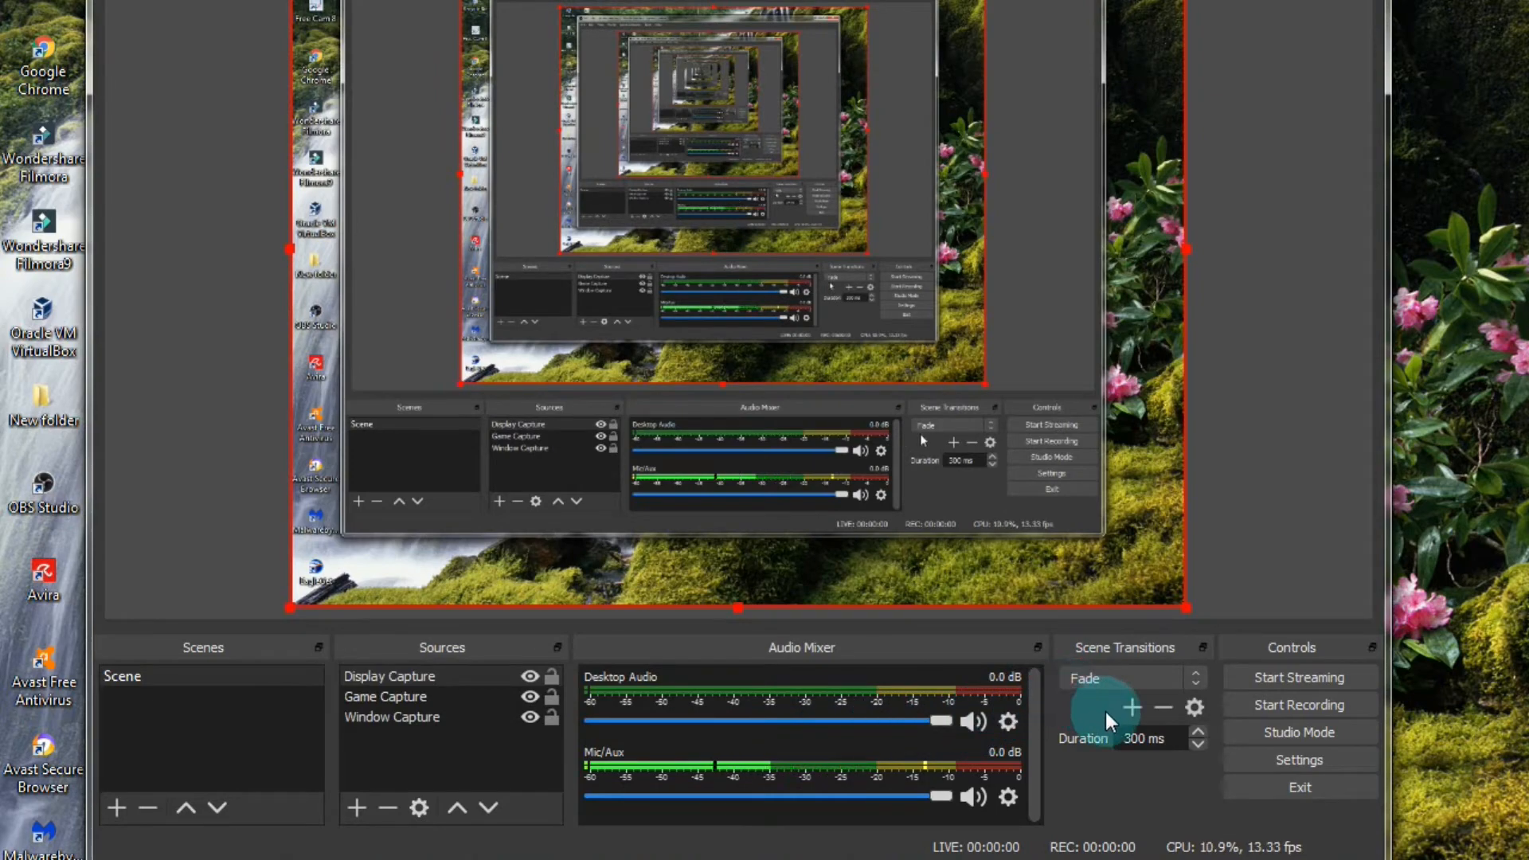
Step: Refresh the Windows desktop twice to test the Desktop Audio level meter
right_click(1452, 241)
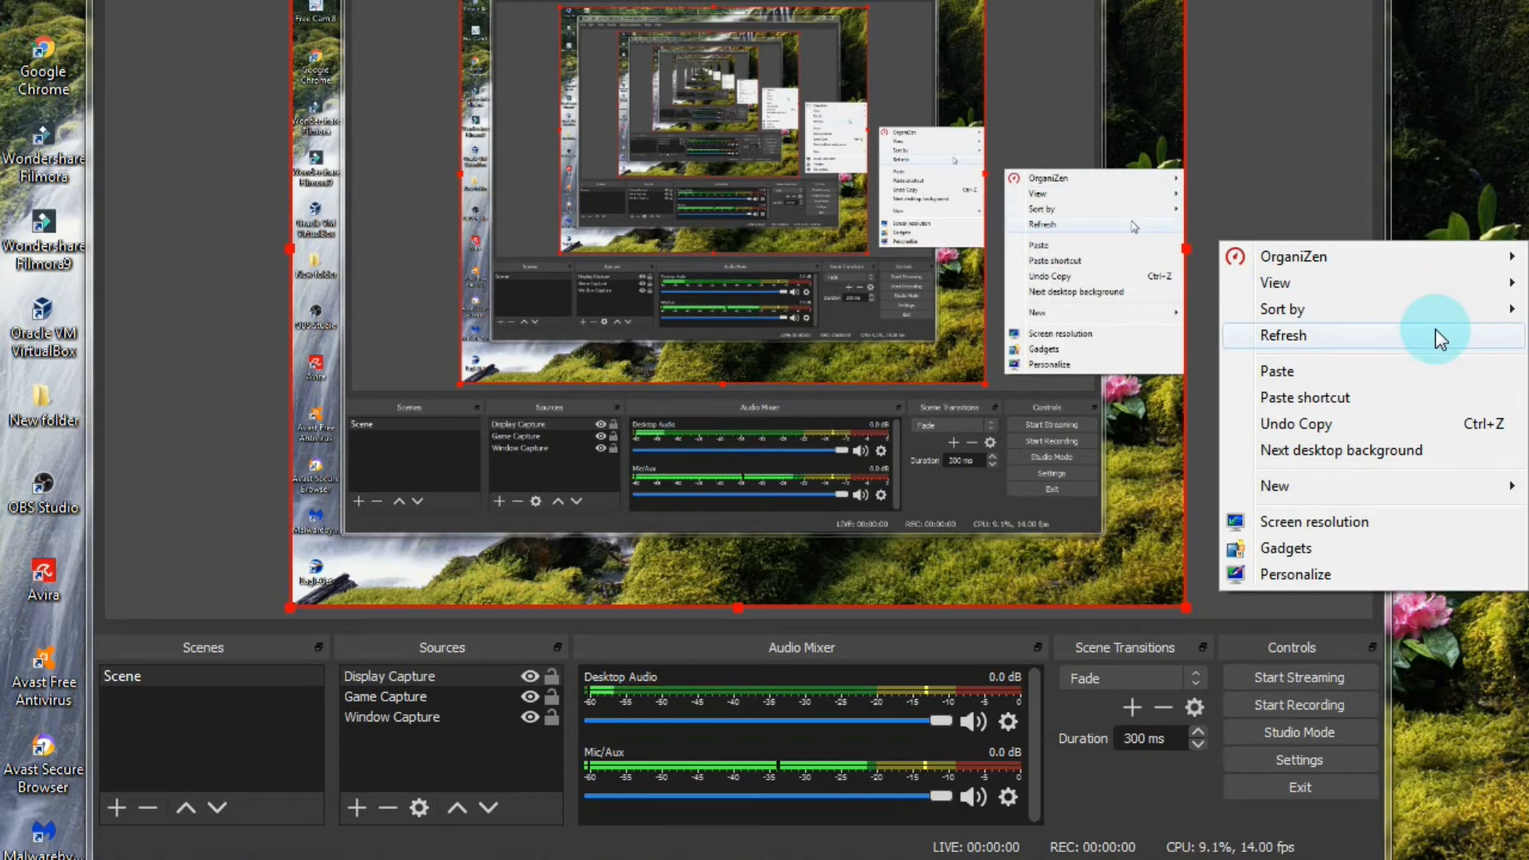
left_click(1435, 335)
right_click(1449, 178)
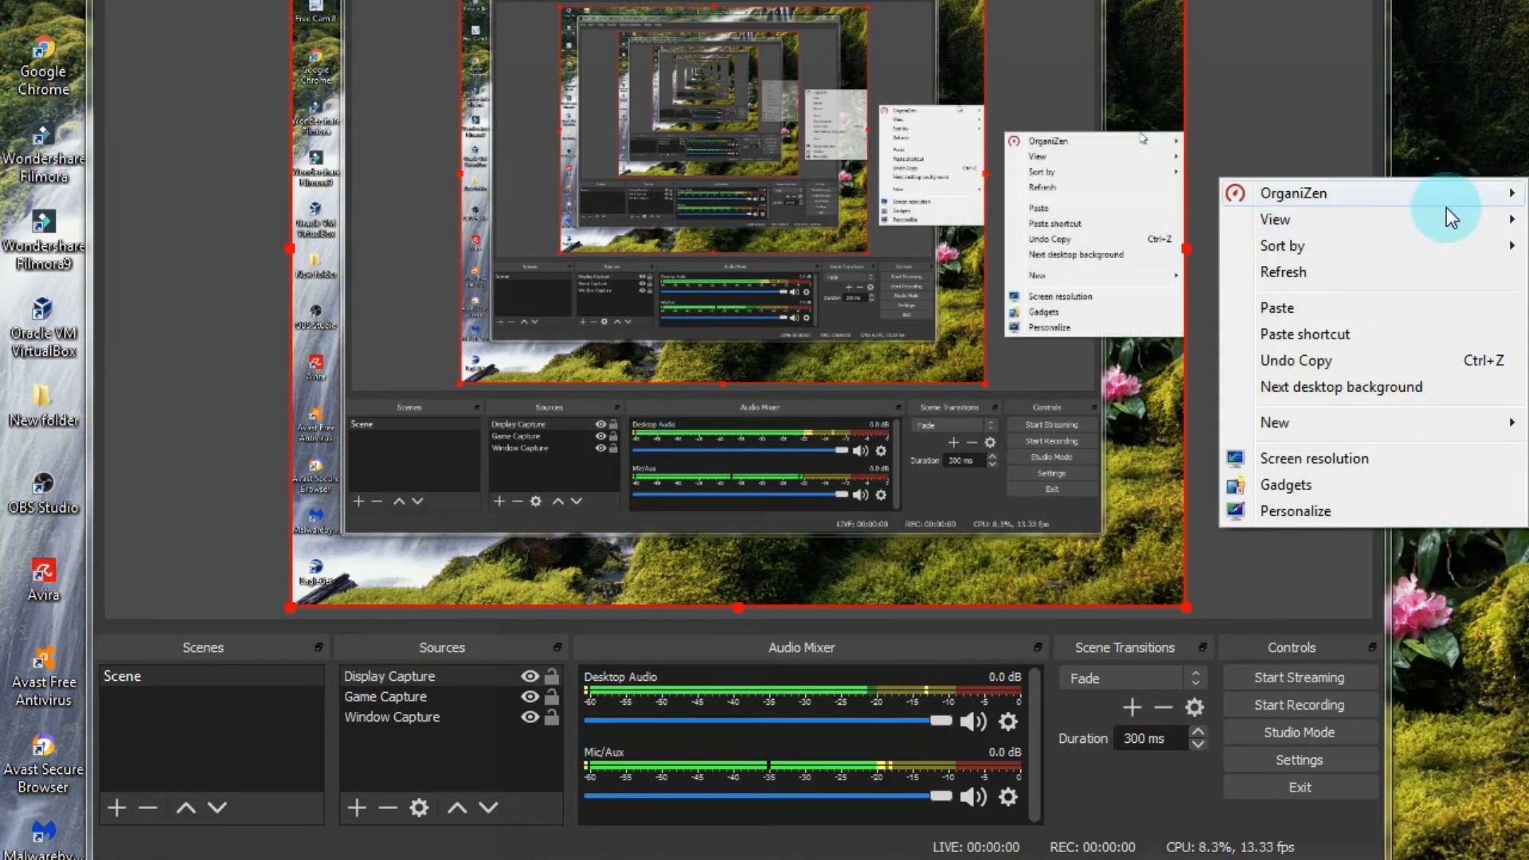
left_click(1435, 271)
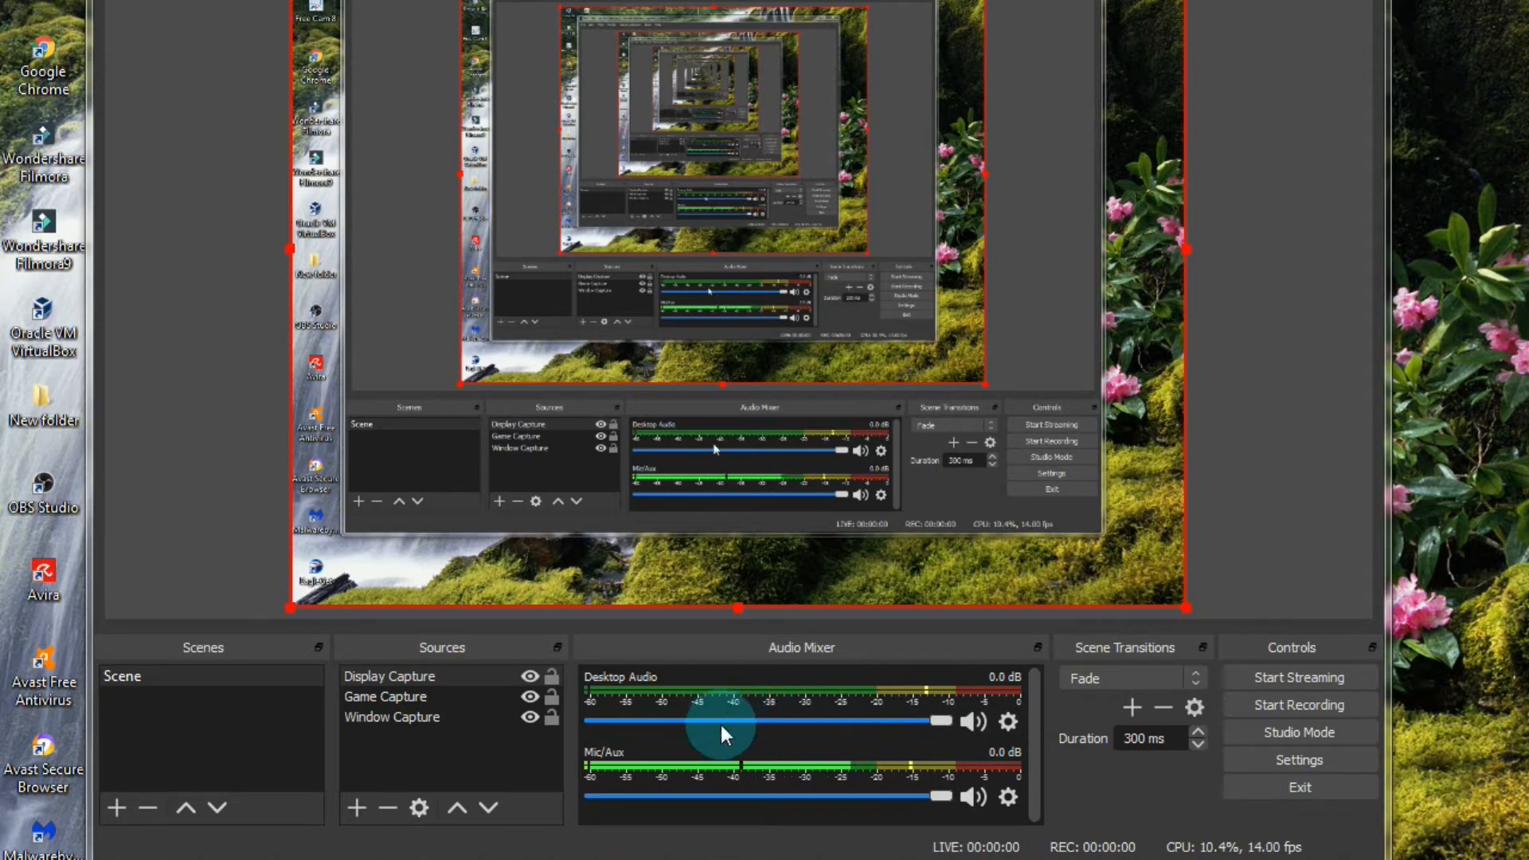
Step: Set the Mic/Aux device to Microphone (High Definition Audio Device) in its properties and accept the setting
left_click(1007, 797)
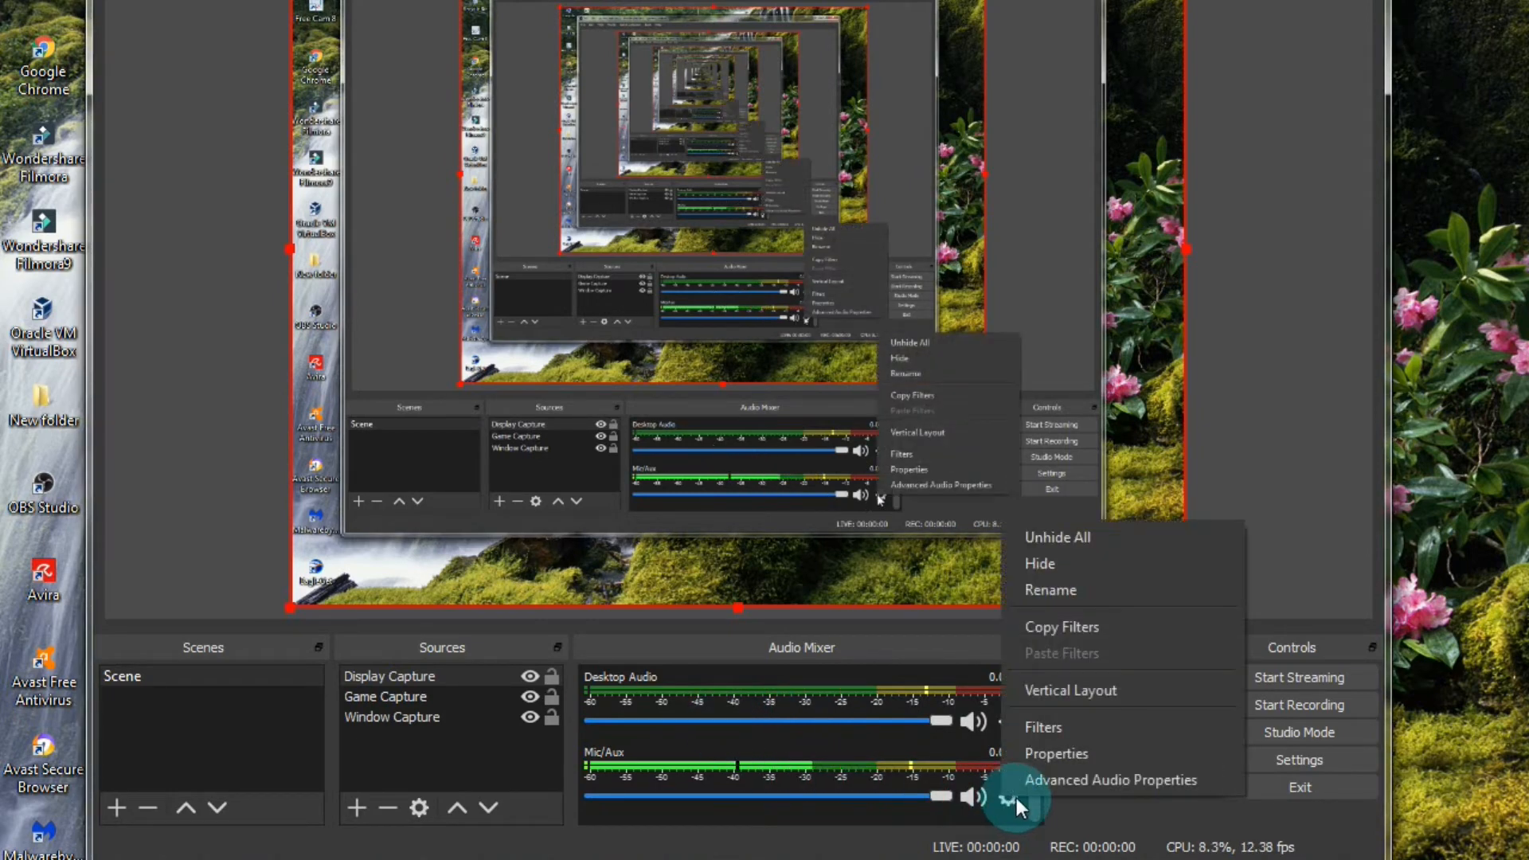
left_click(1067, 752)
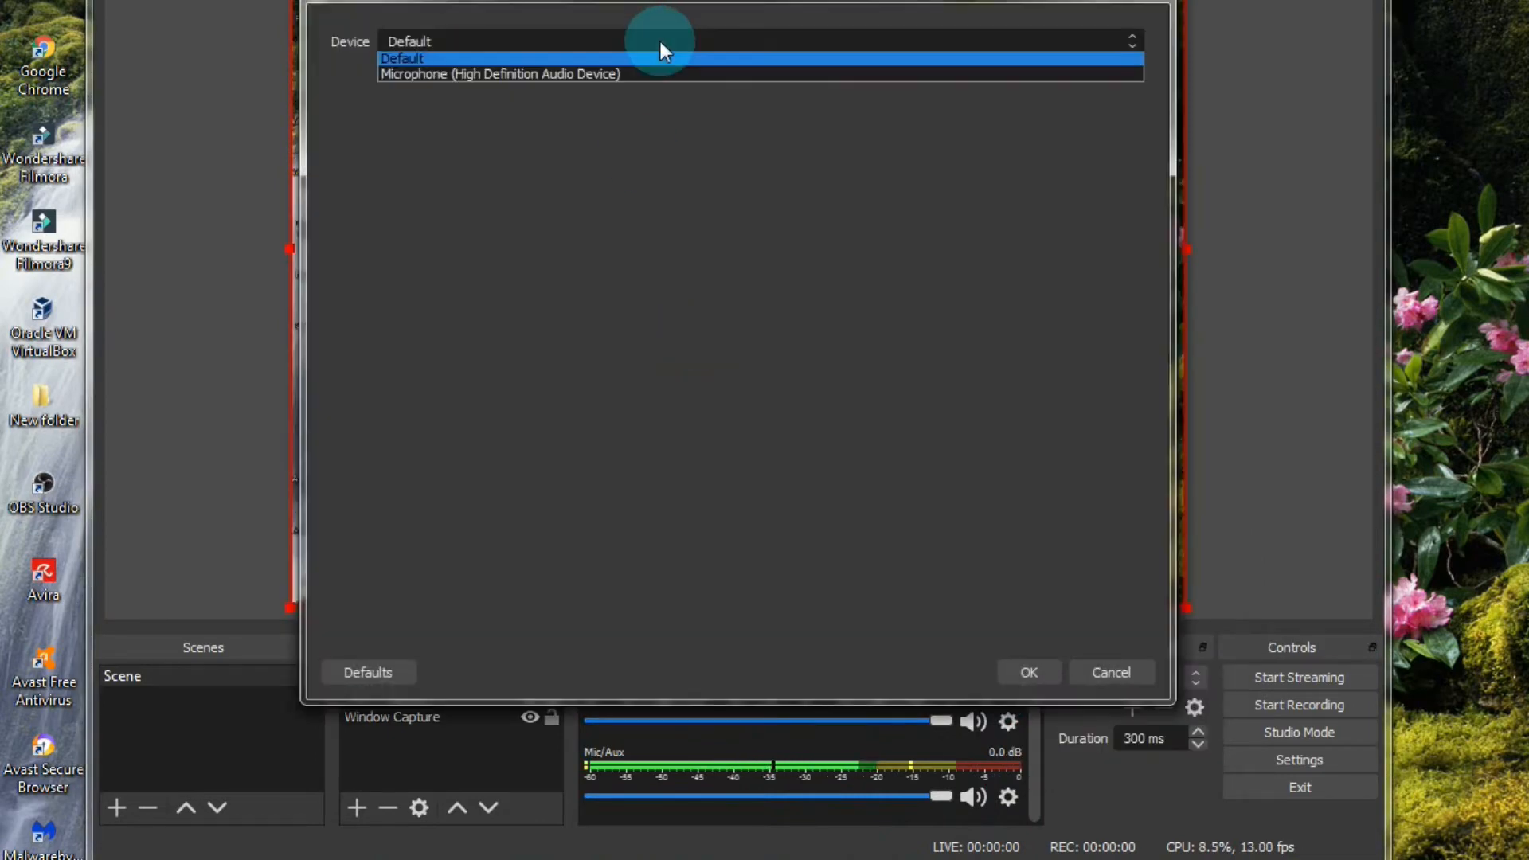
left_click(658, 41)
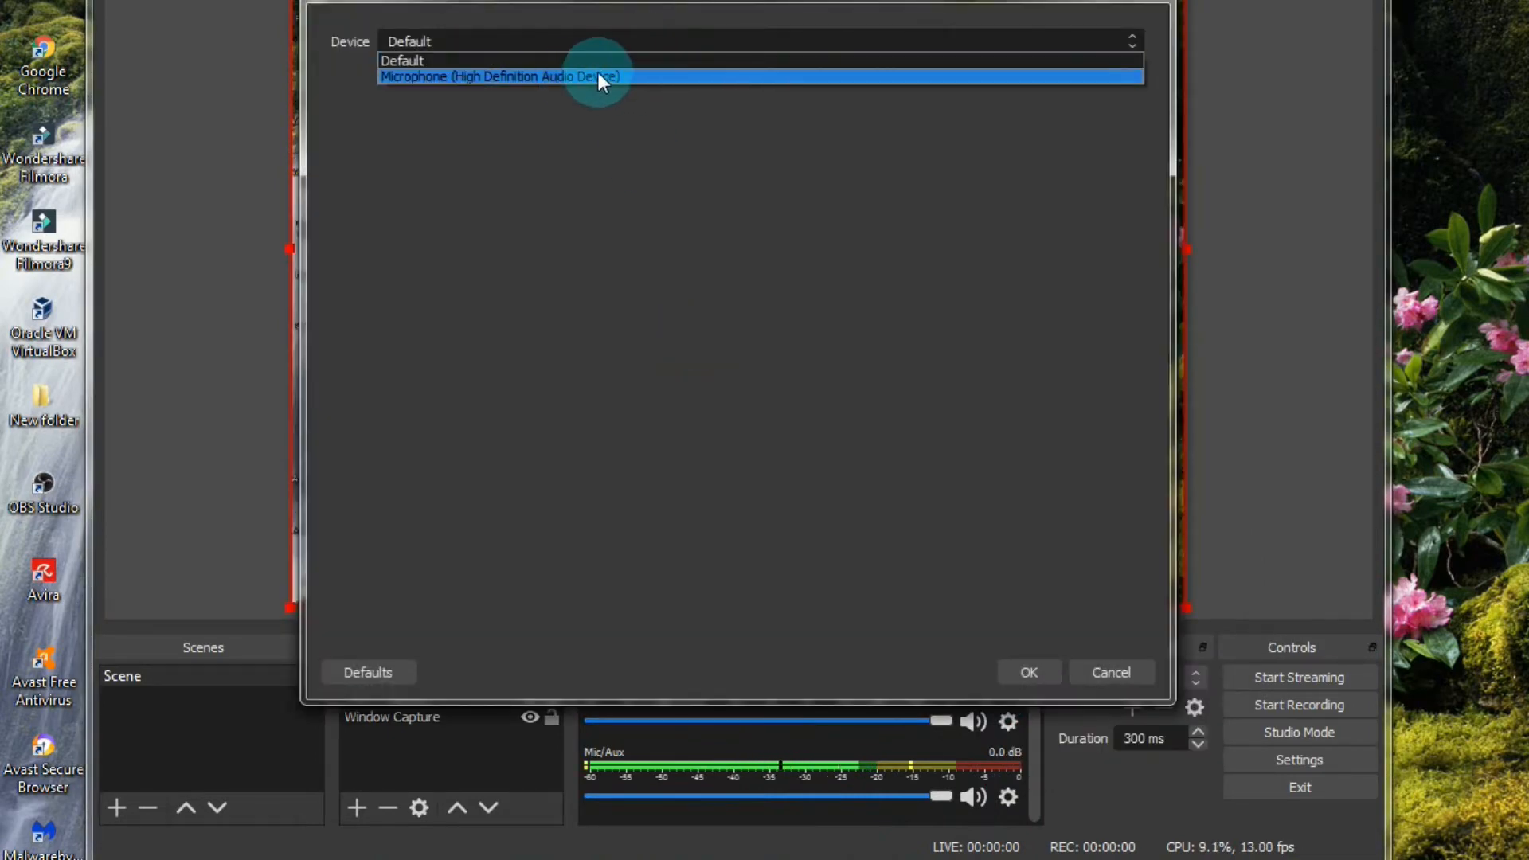
left_click(634, 76)
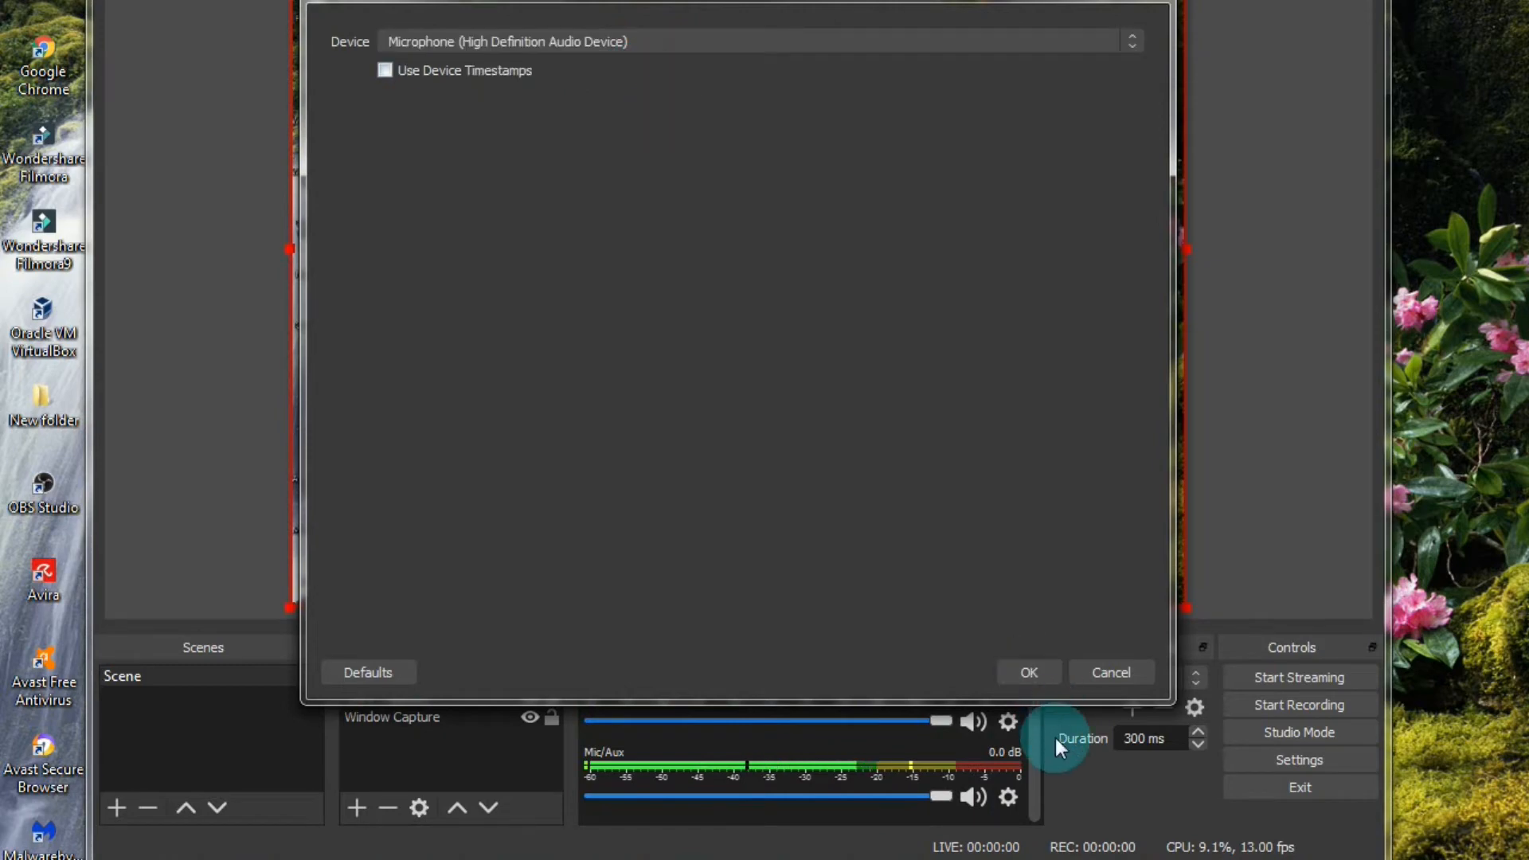
left_click(1026, 675)
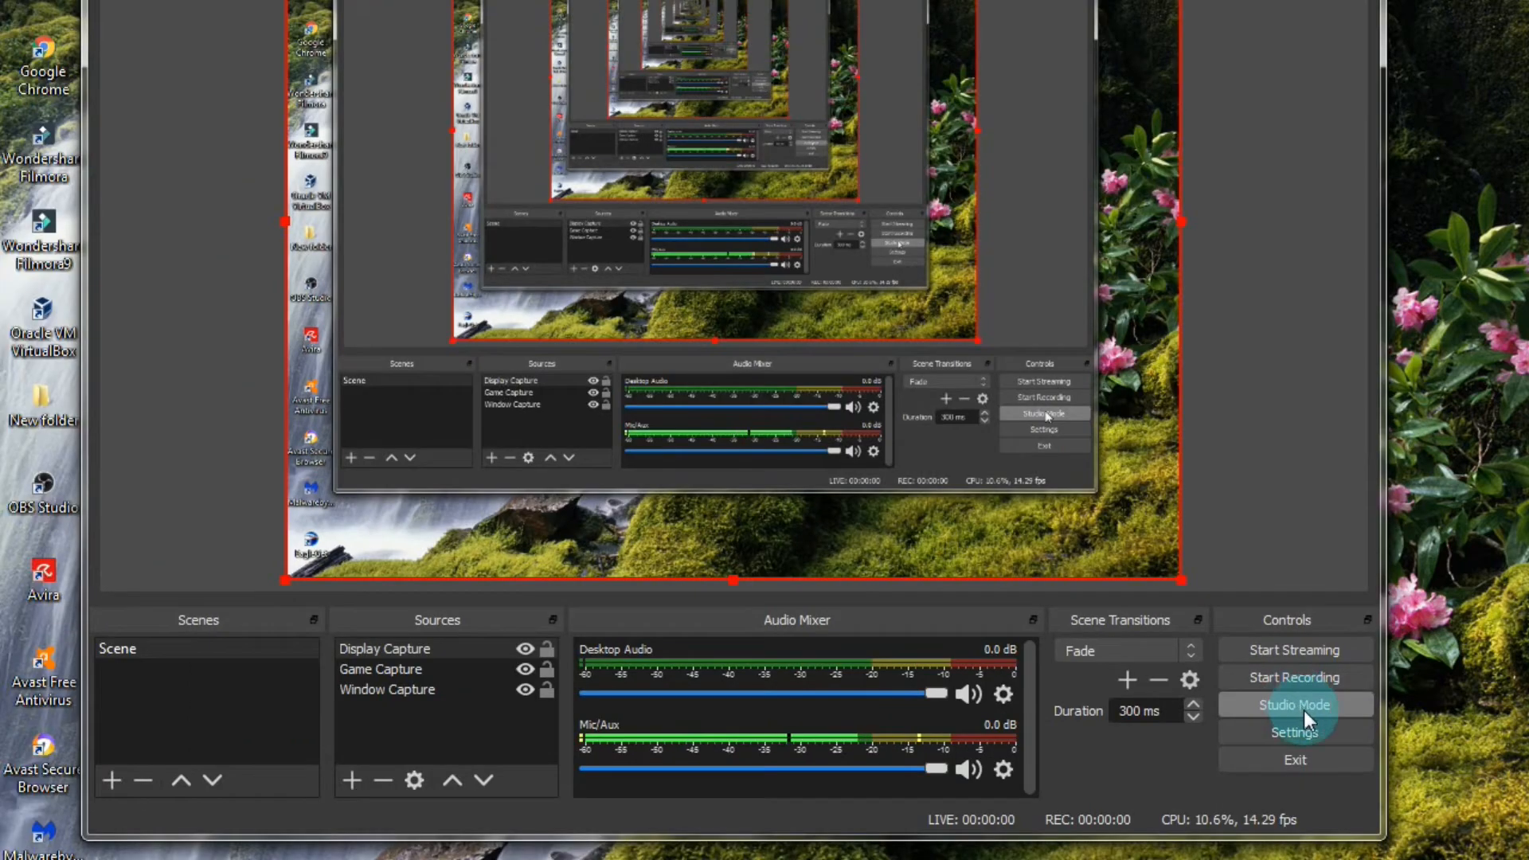
Step: Switch Studio Mode on to view the separate preview and program panes, and switch it off again
left_click(1311, 733)
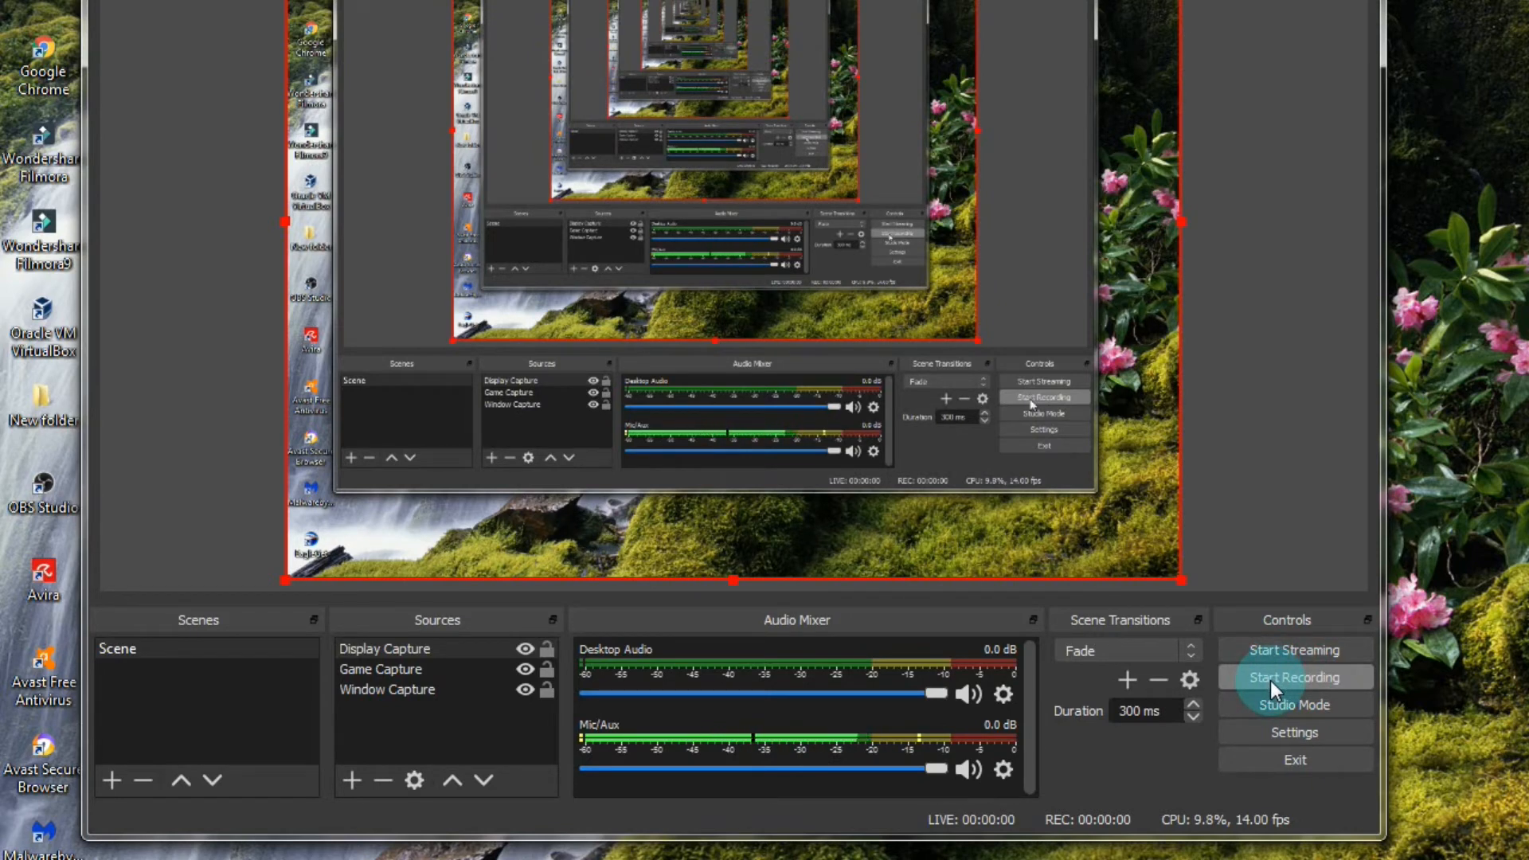
left_click(1308, 704)
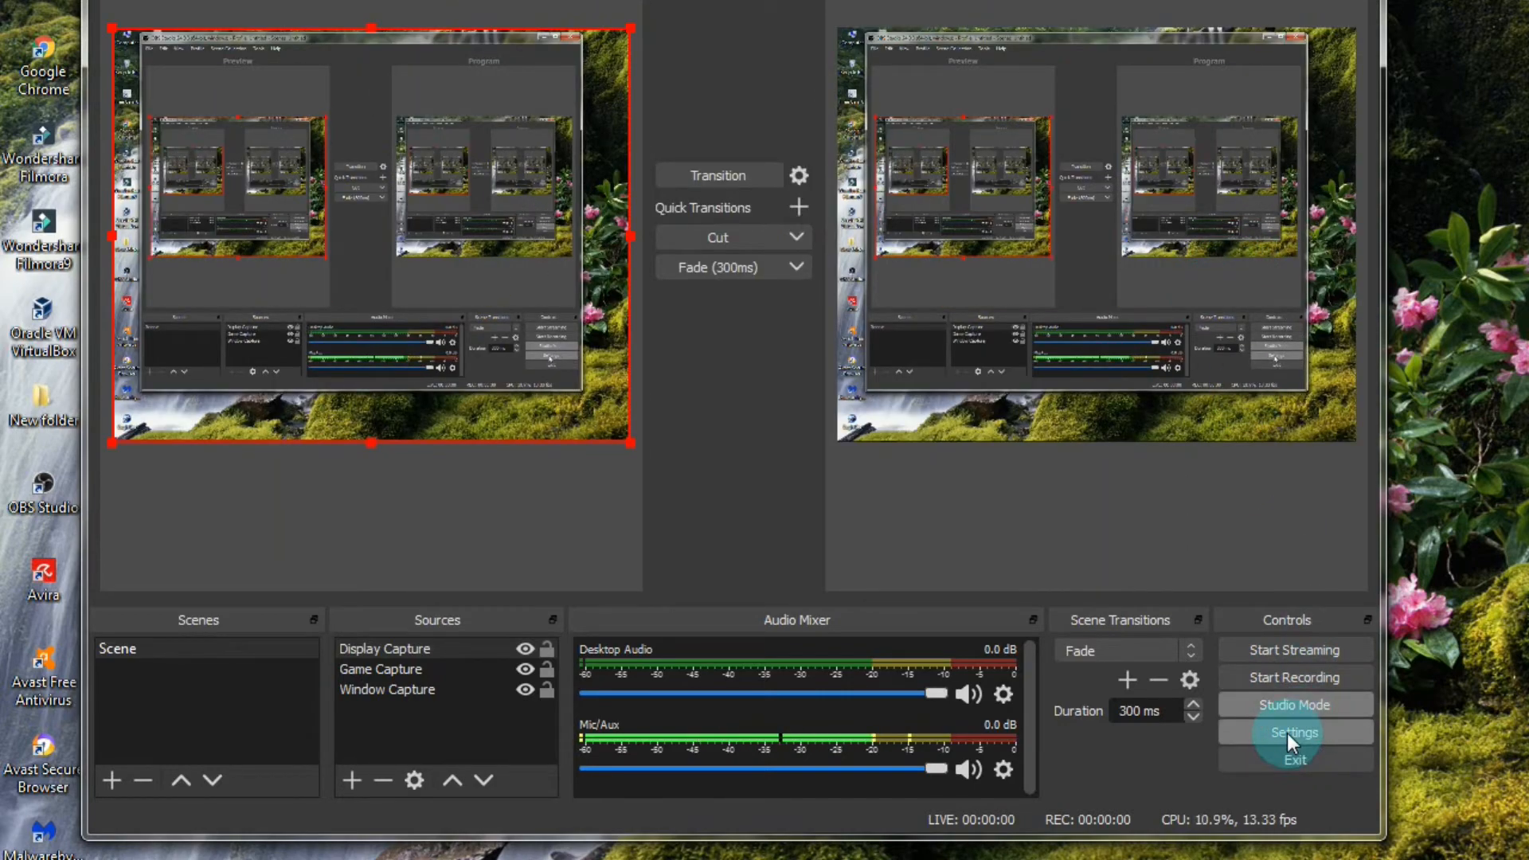
left_click(1277, 704)
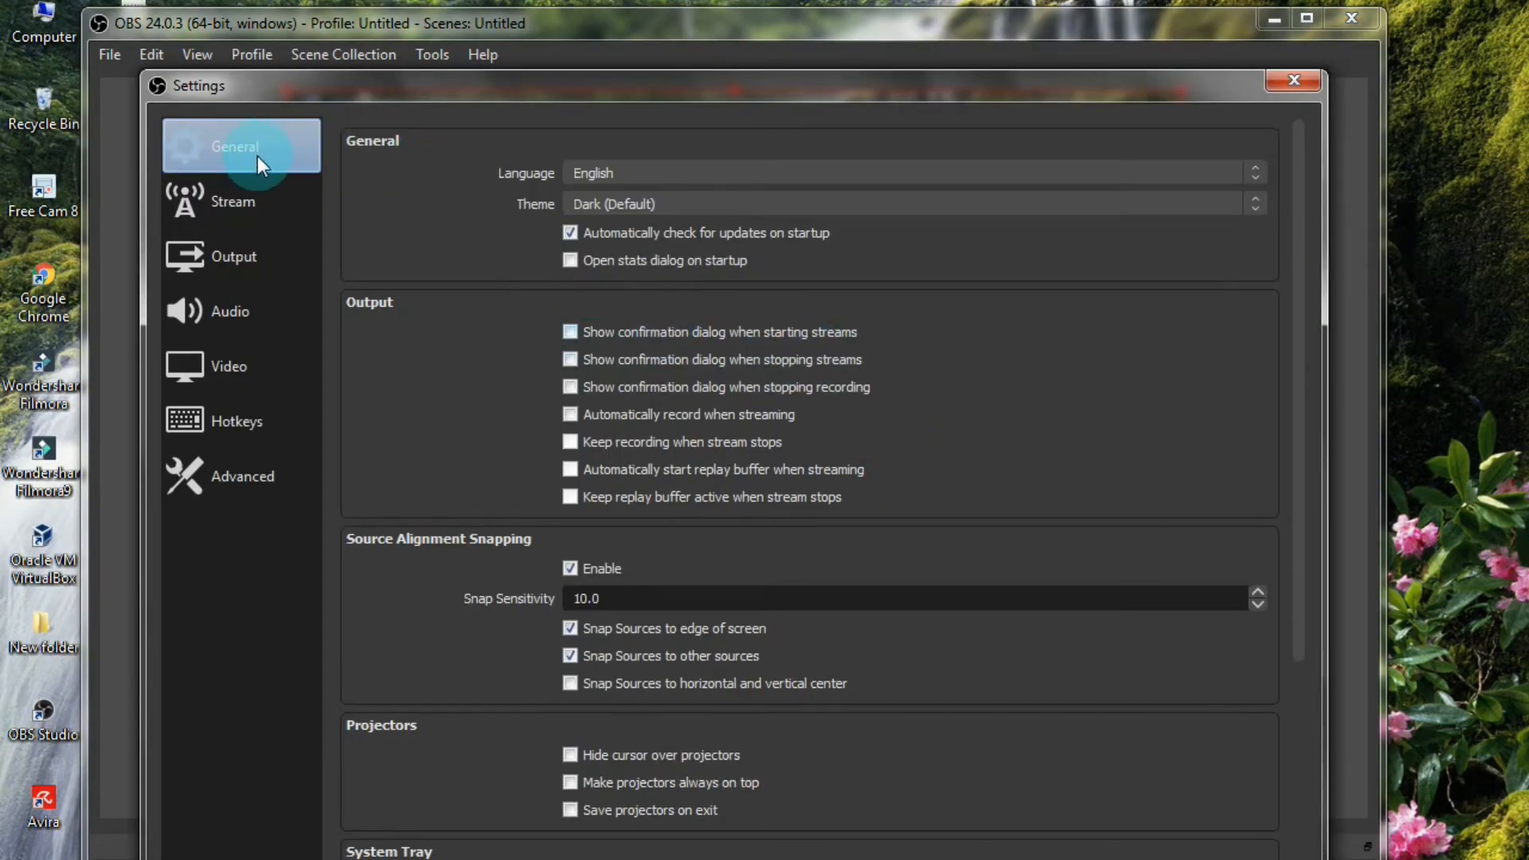
Step: In the settings, choose English as the interface language and Twitch as the streaming service
left_click(617, 174)
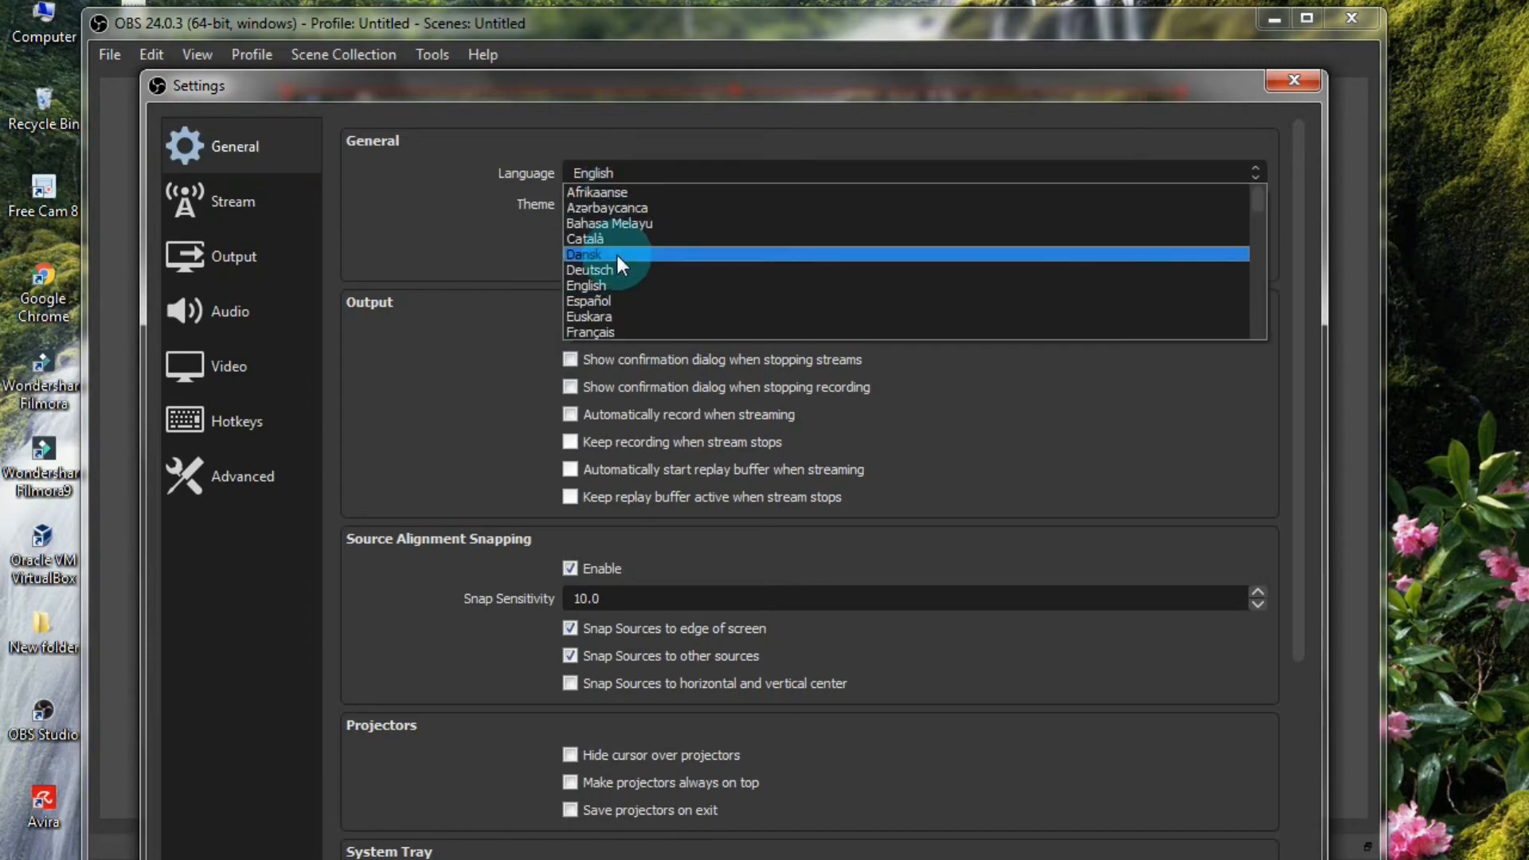
left_click(623, 286)
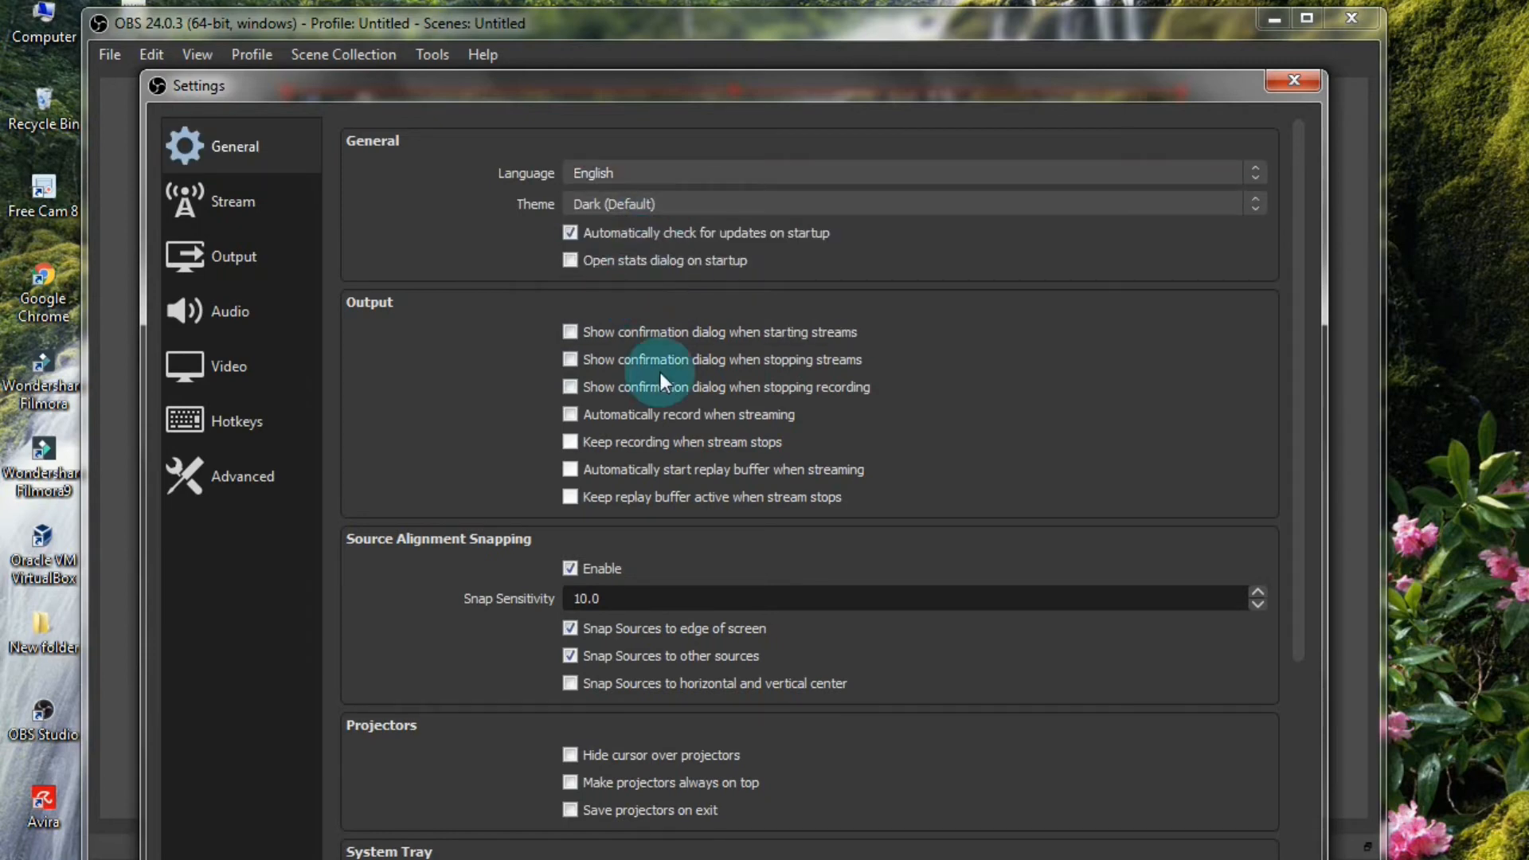
left_click(251, 222)
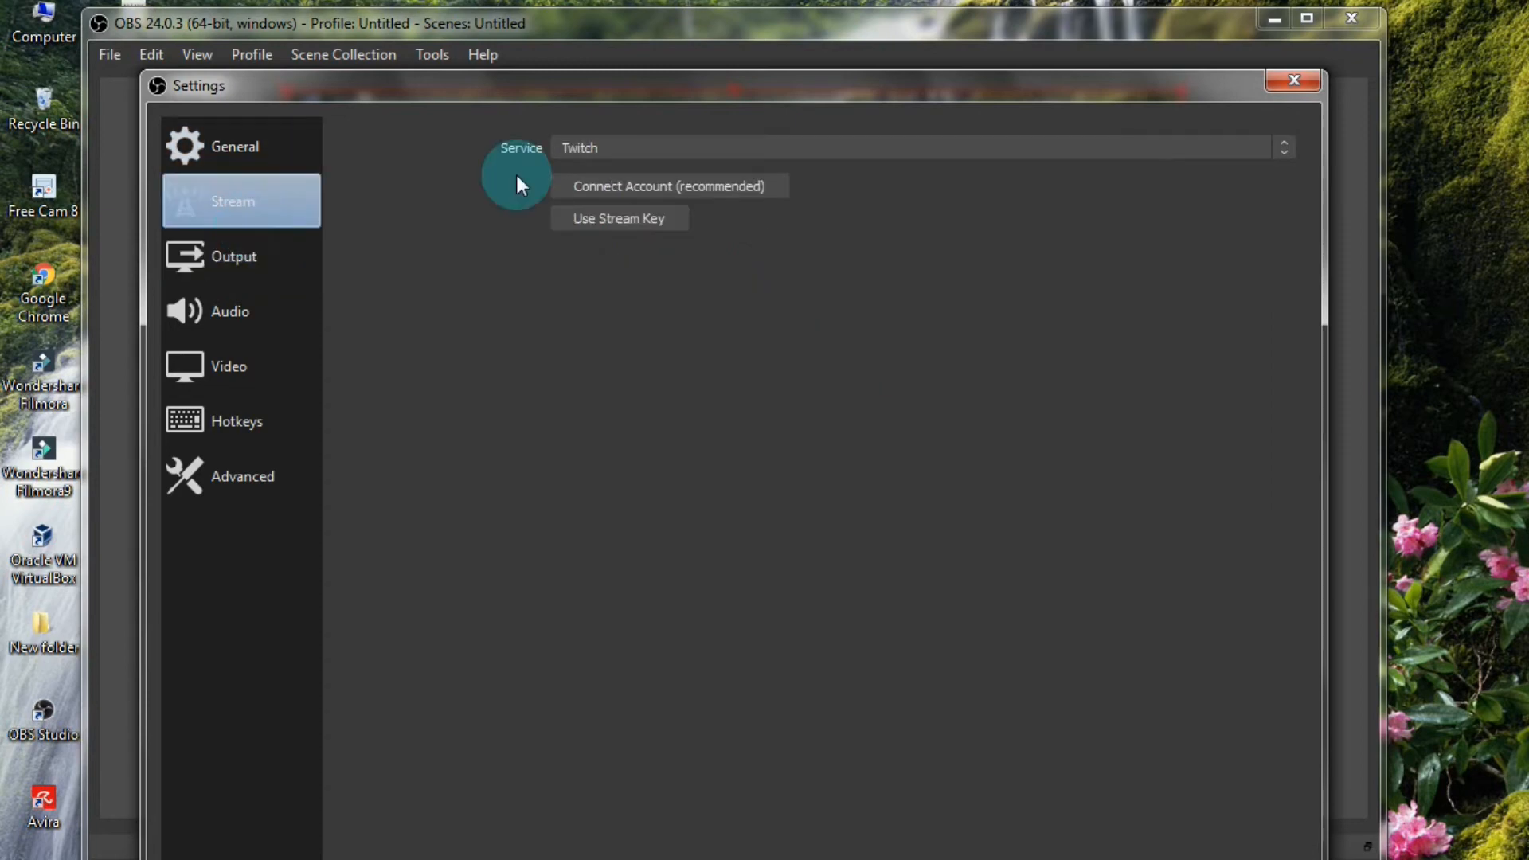
left_click(603, 148)
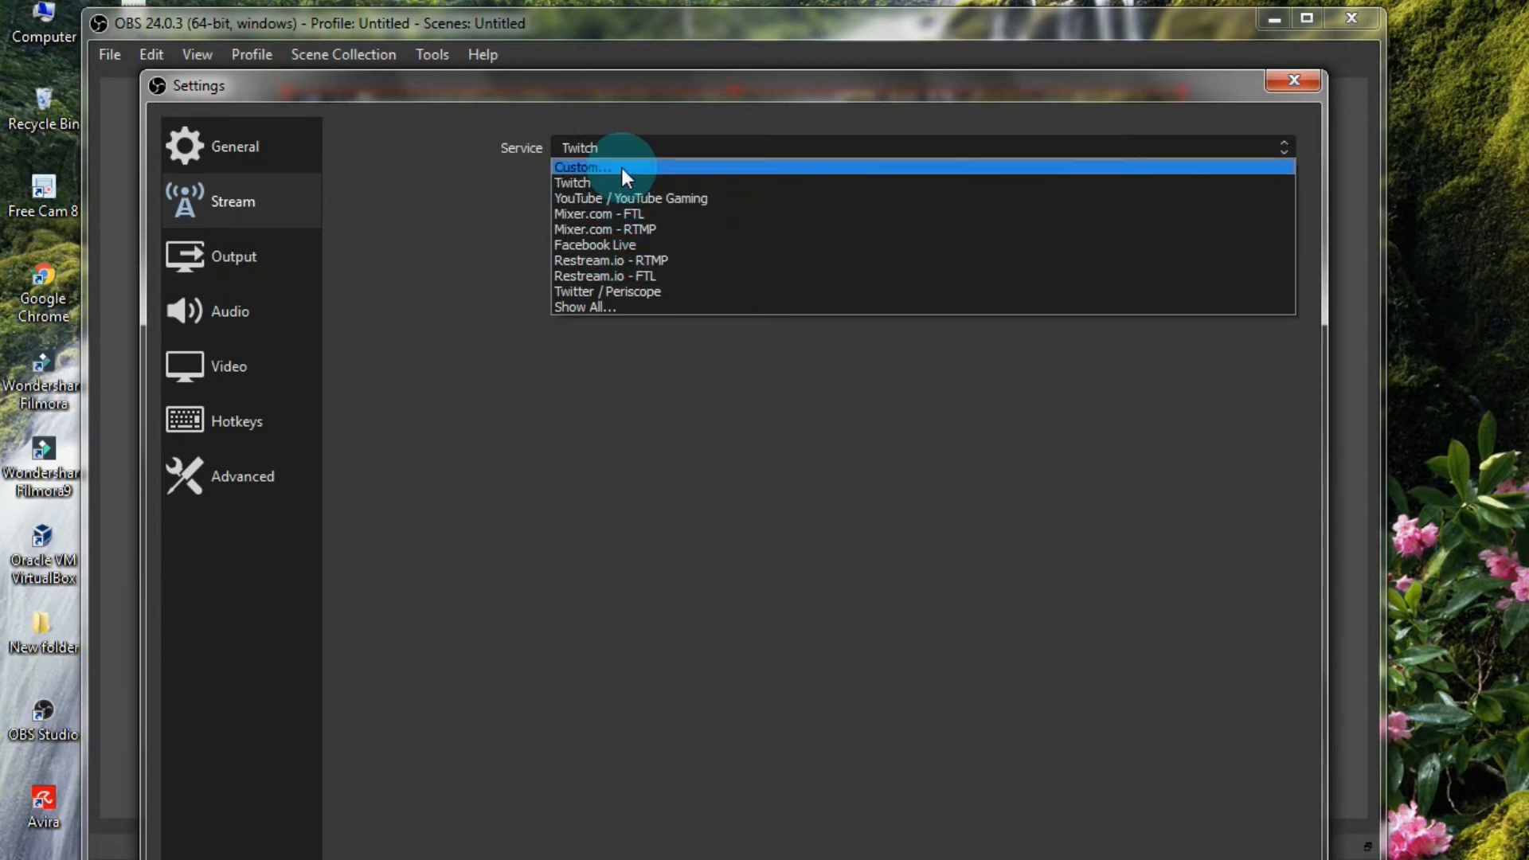
left_click(620, 180)
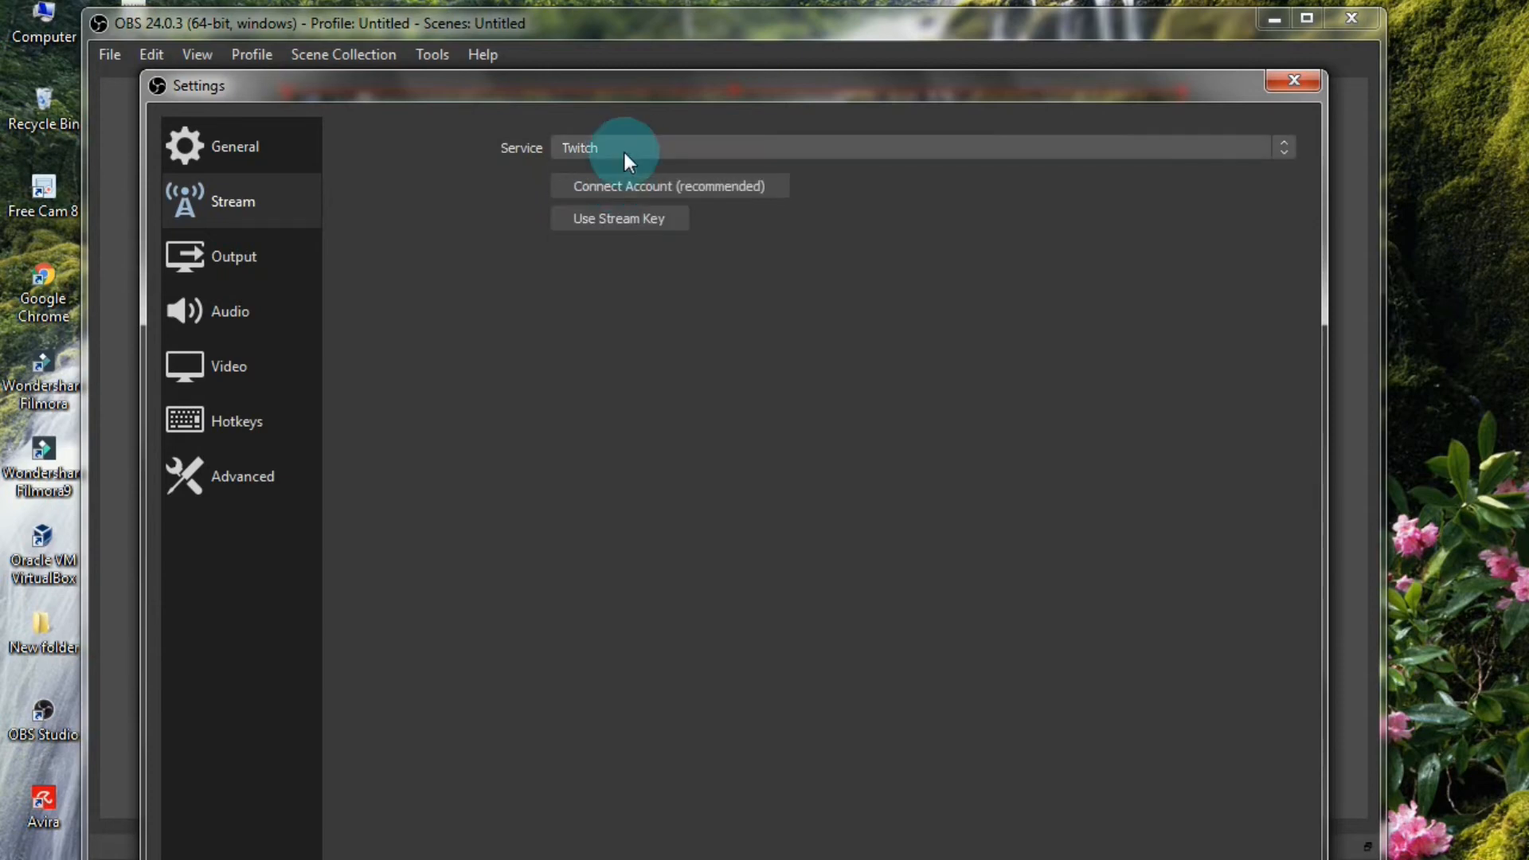
Step: Set the streaming video bitrate to 3500 Kbps in the output settings
left_click(232, 265)
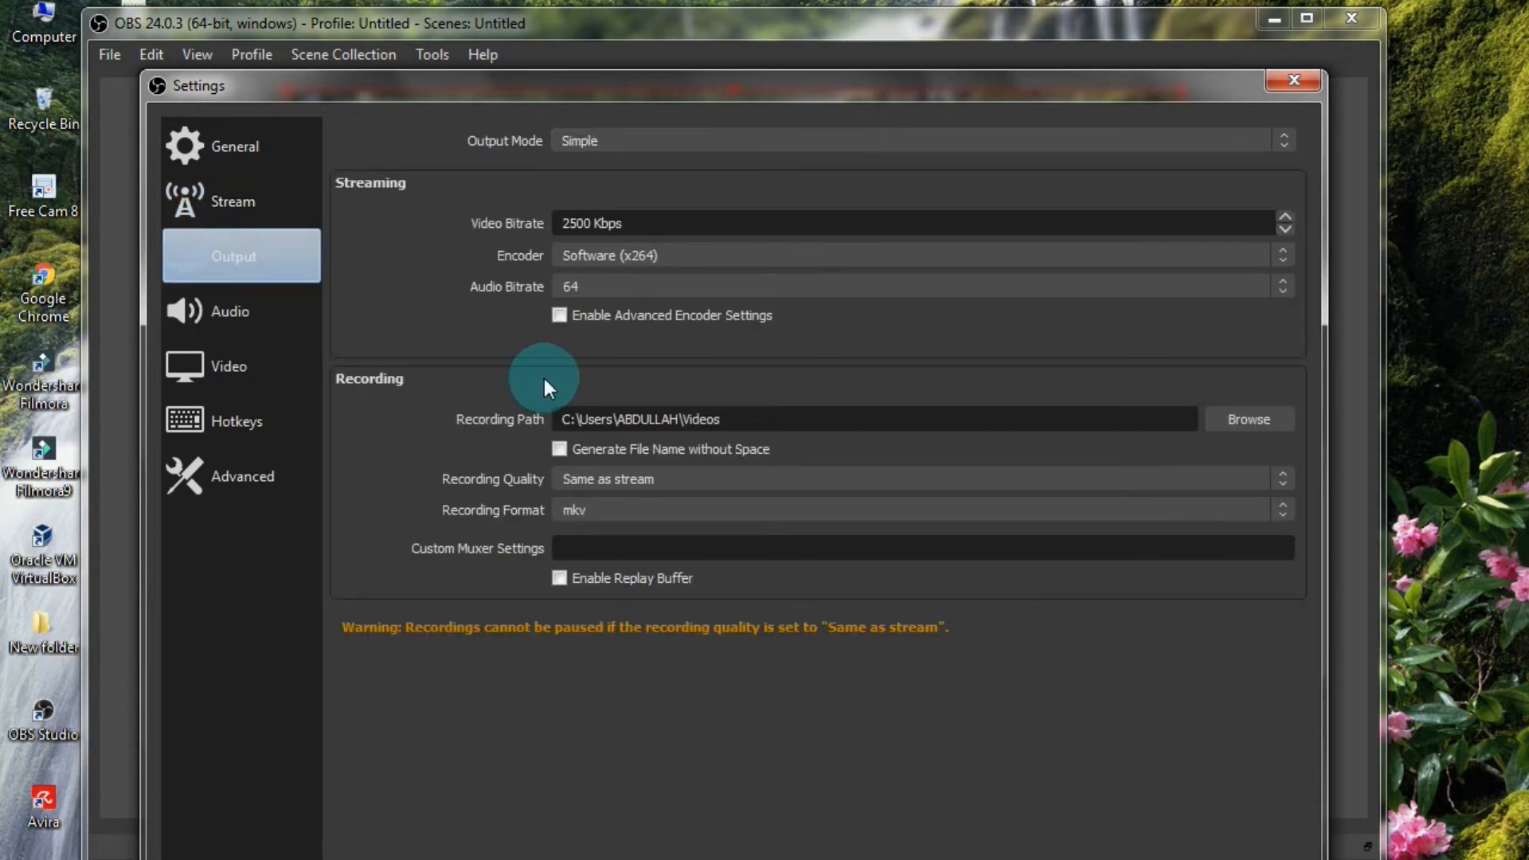
double_click(593, 223)
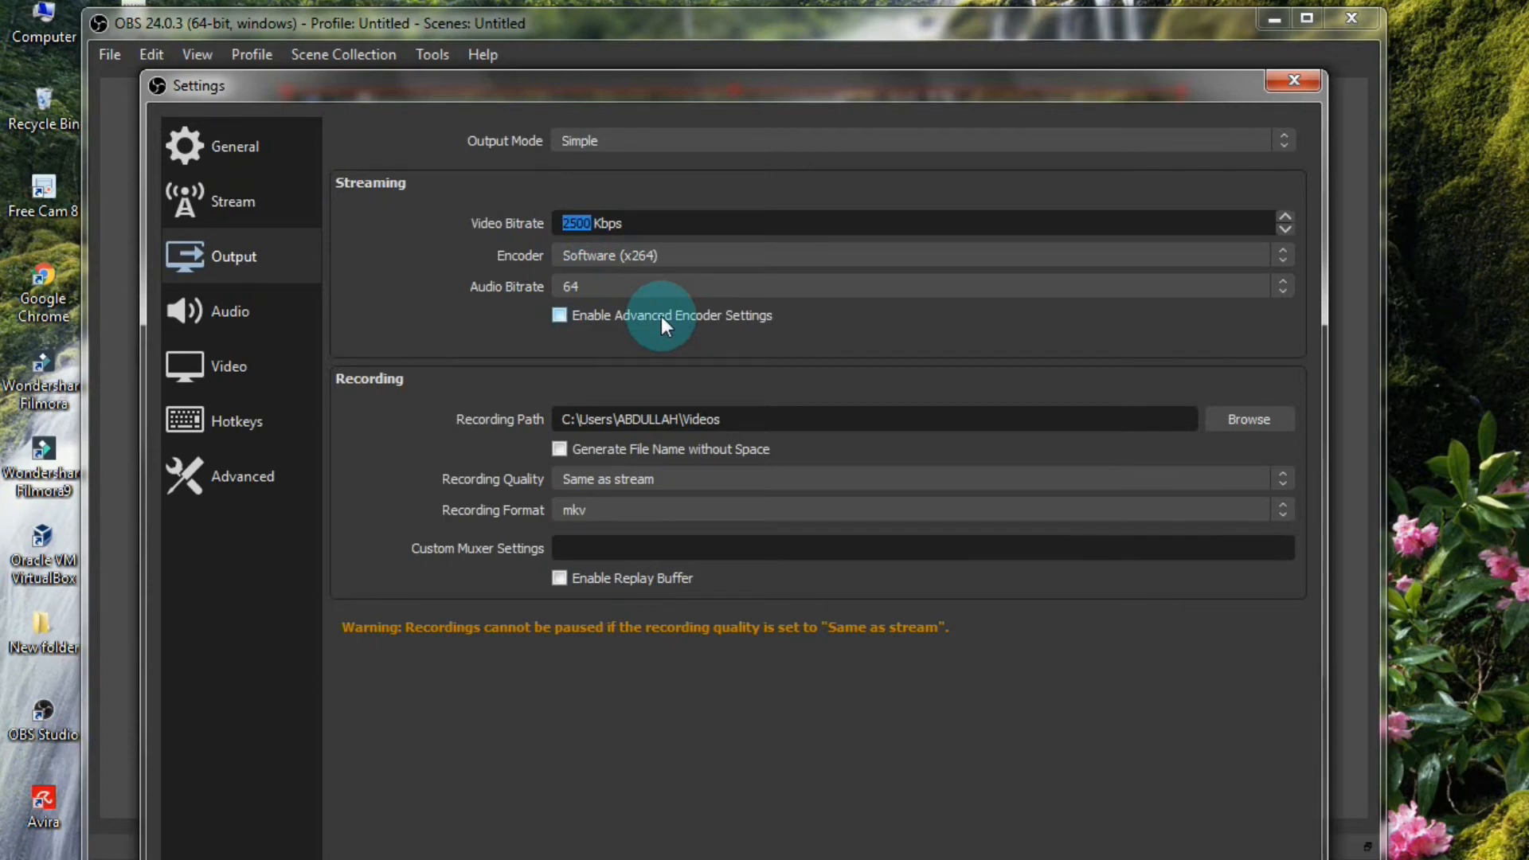
type("3500")
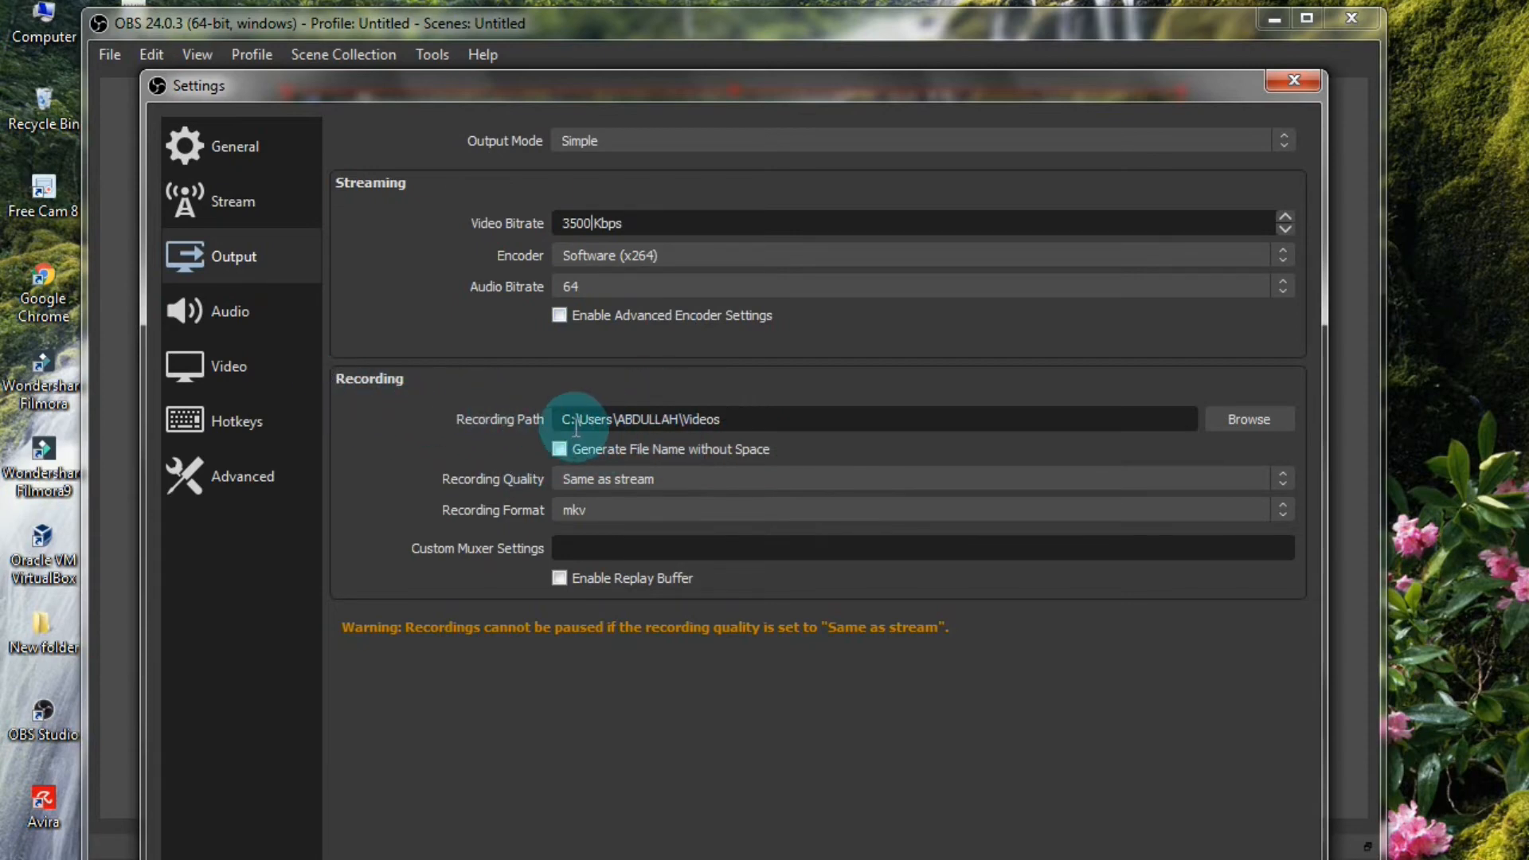
Step: Change the recording path to the root of Local Disk (D:)
left_click_drag(580, 420, 1073, 409)
left_click(1083, 411)
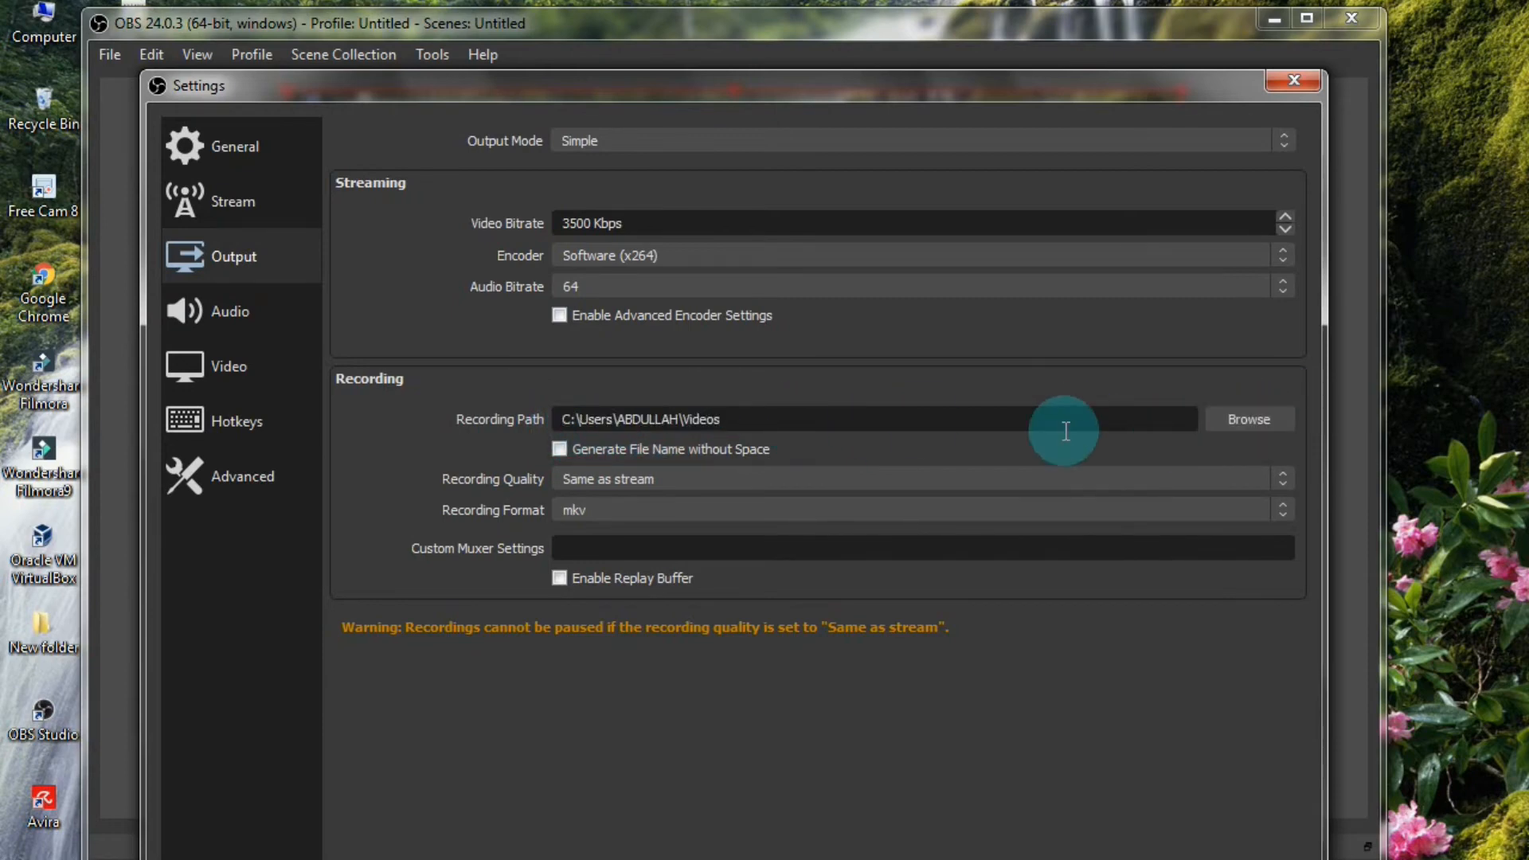
left_click_drag(733, 424, 707, 426)
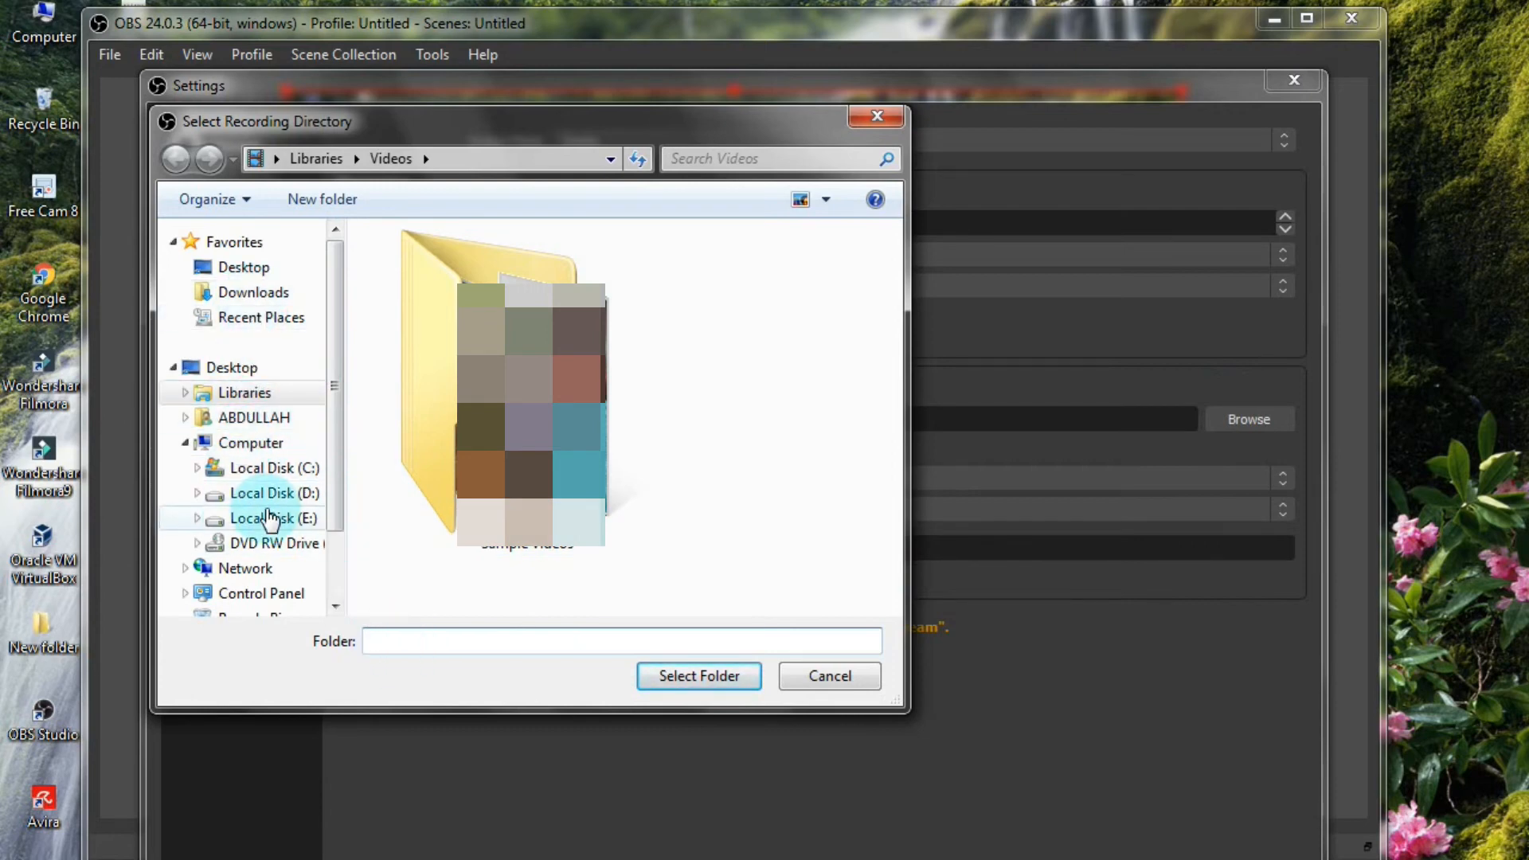
left_click(259, 494)
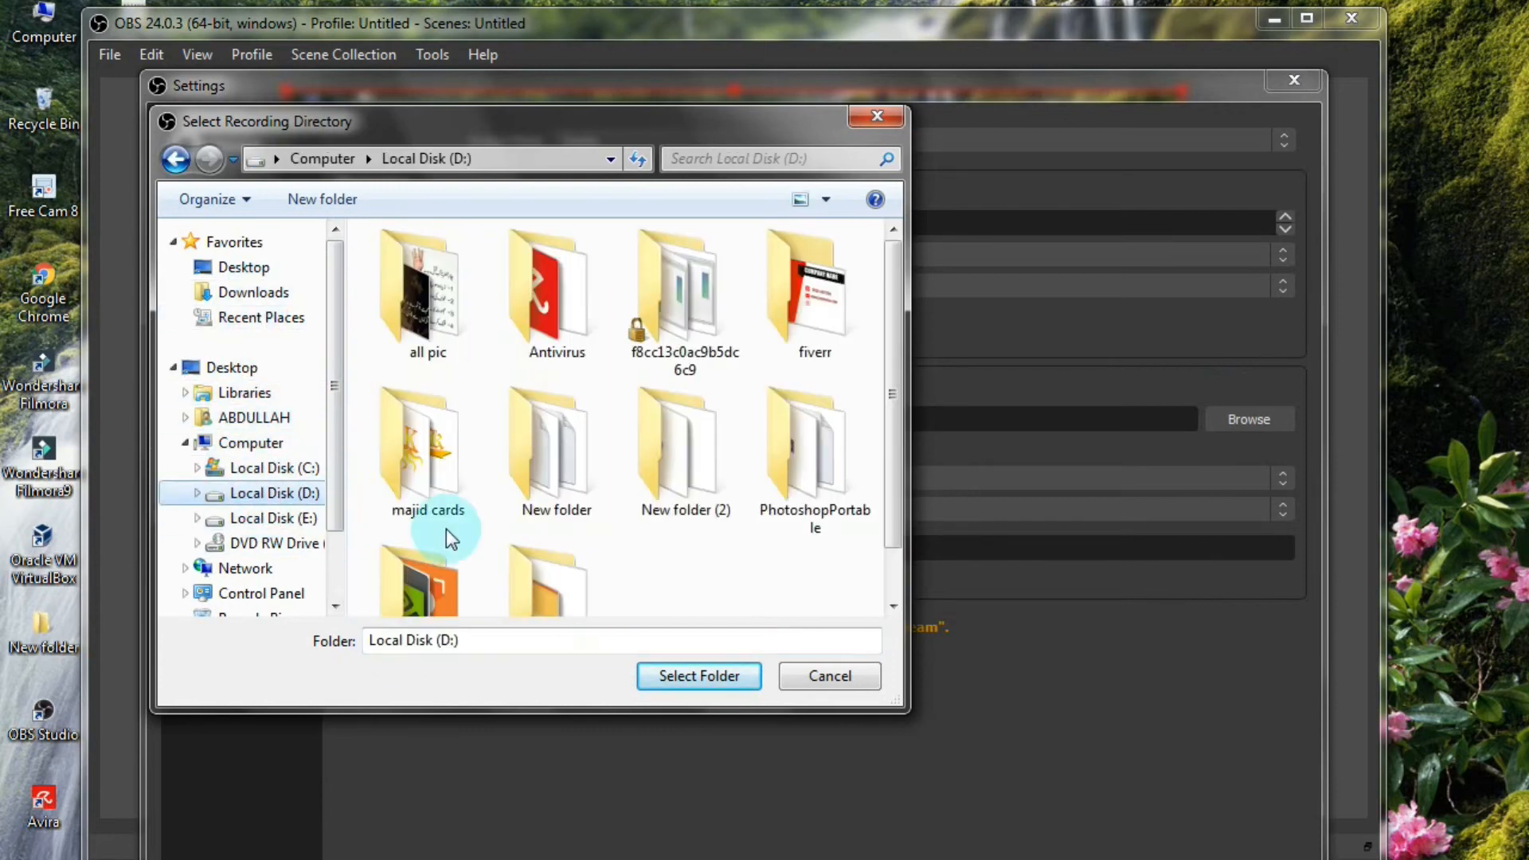
left_click(715, 675)
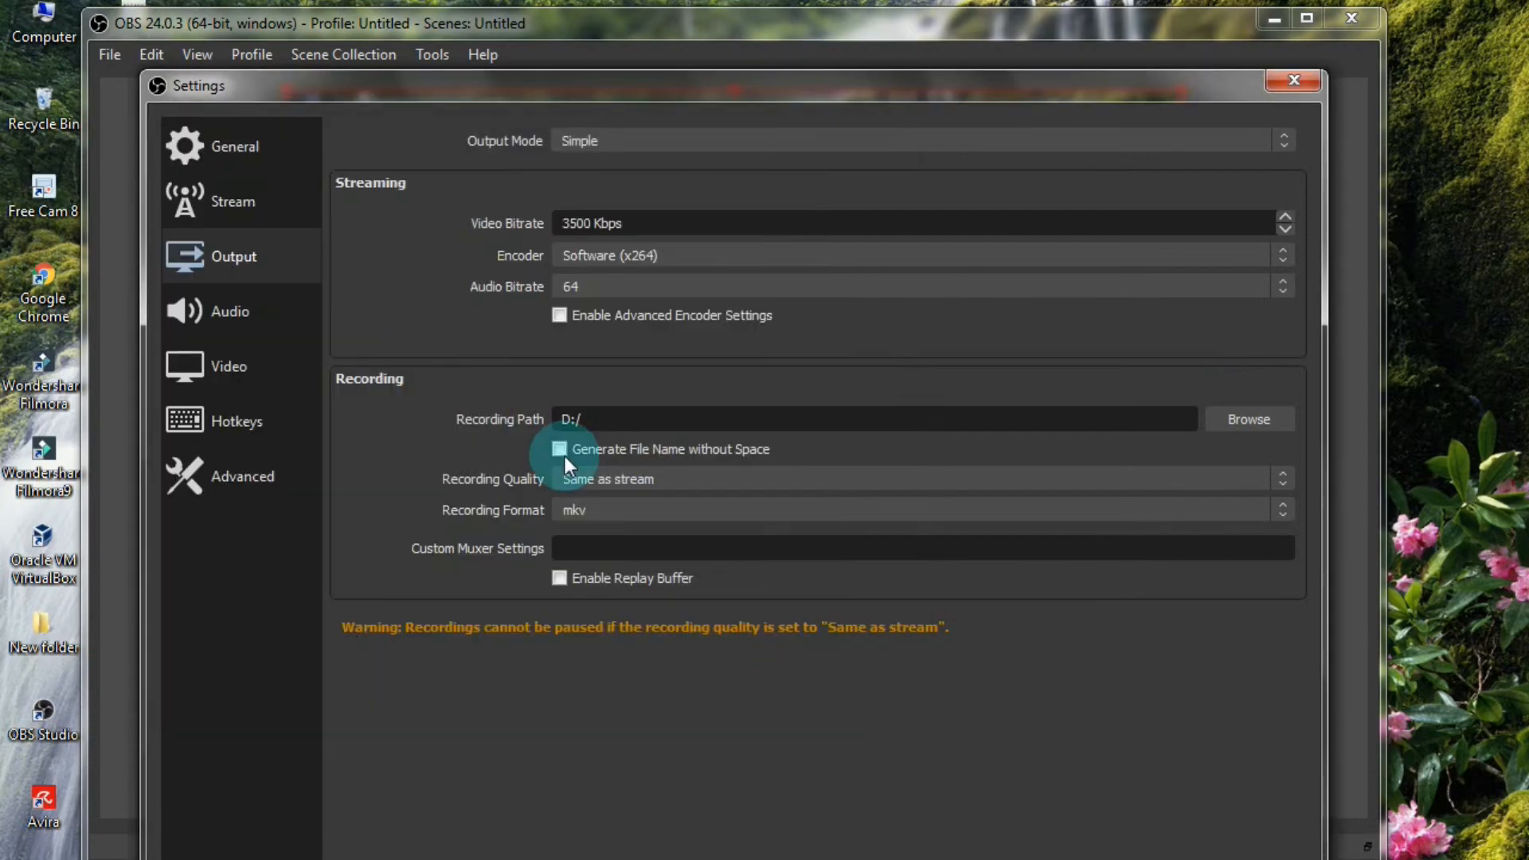
left_click_drag(561, 415, 628, 420)
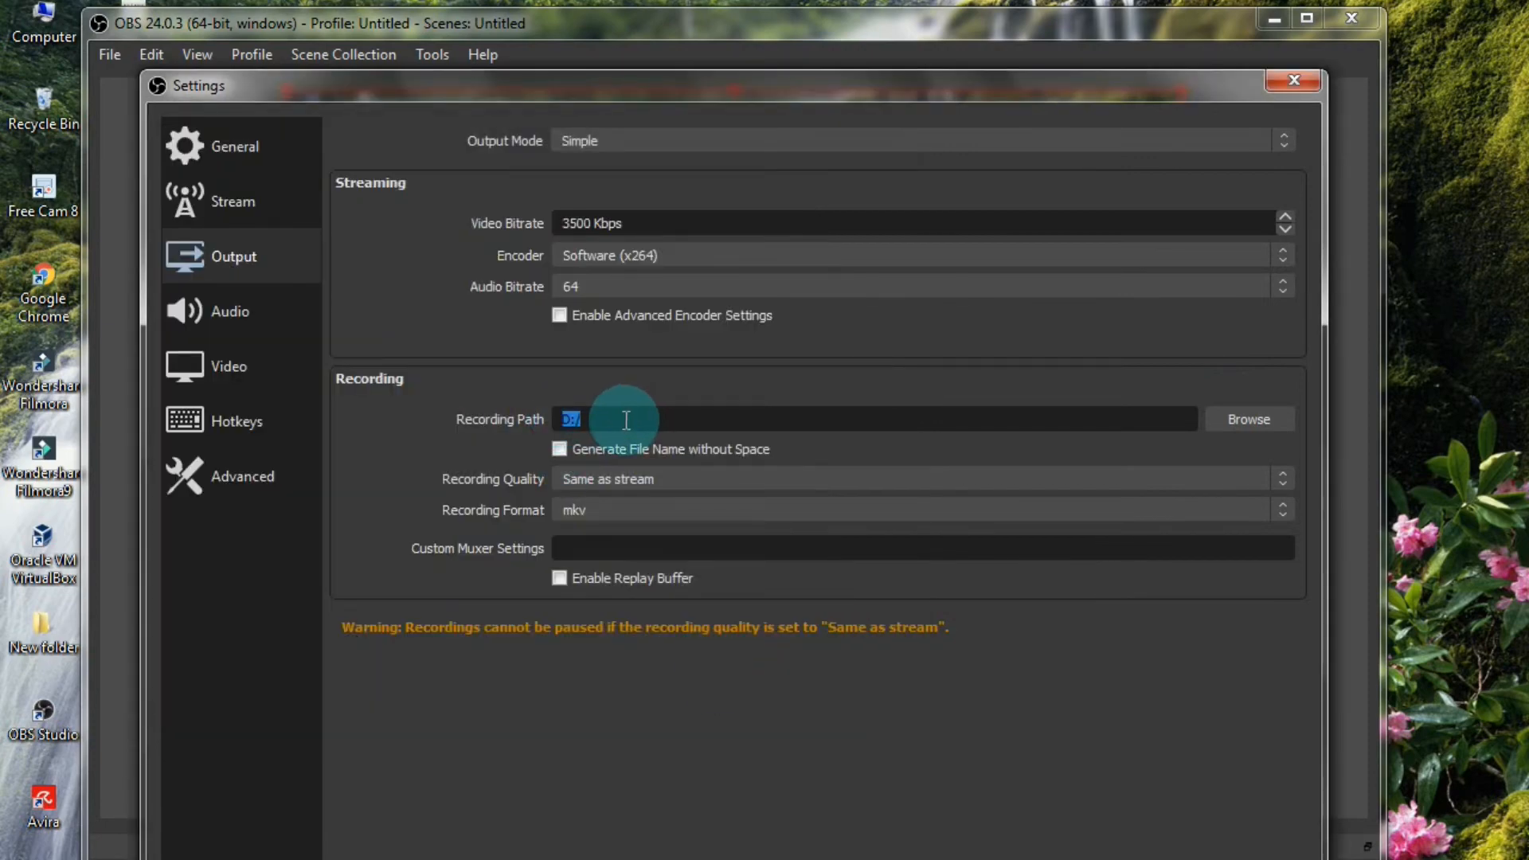
left_click(626, 420)
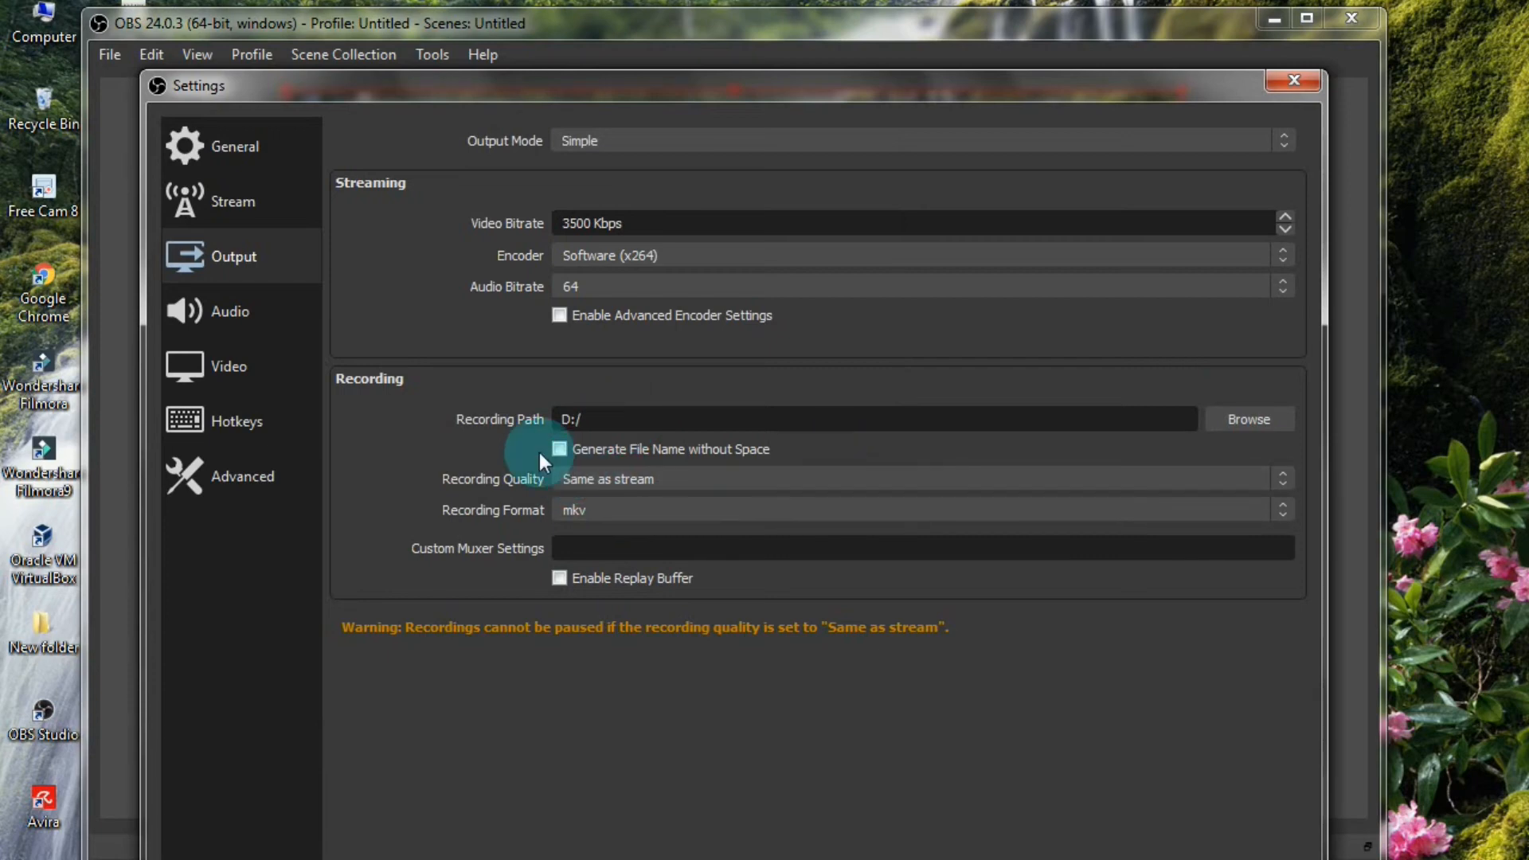
Step: Review the sample rate options in the audio settings, keeping 44.1khz selected
left_click(225, 317)
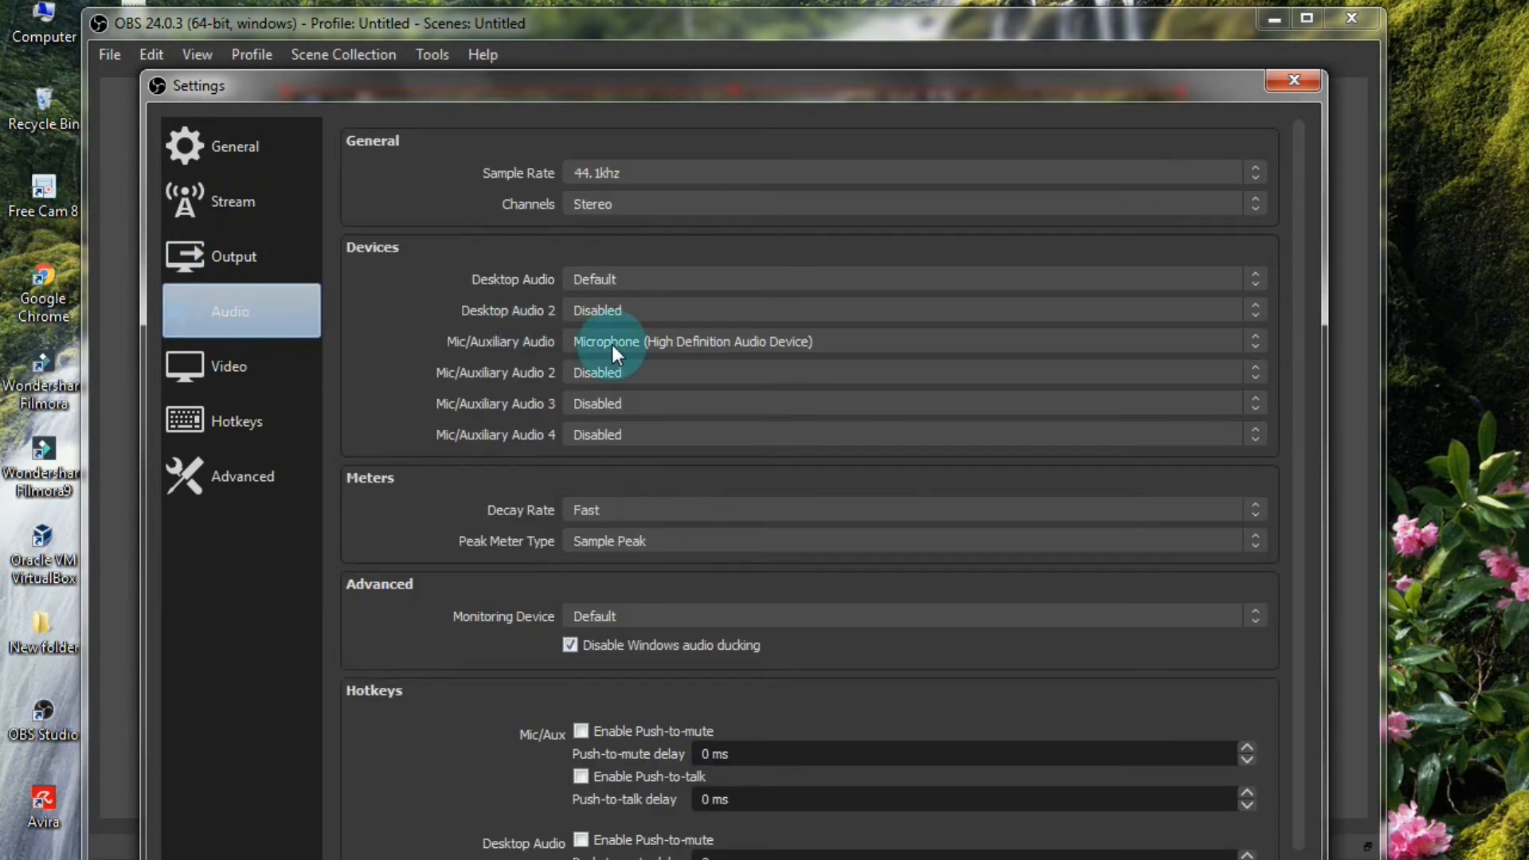
left_click(625, 178)
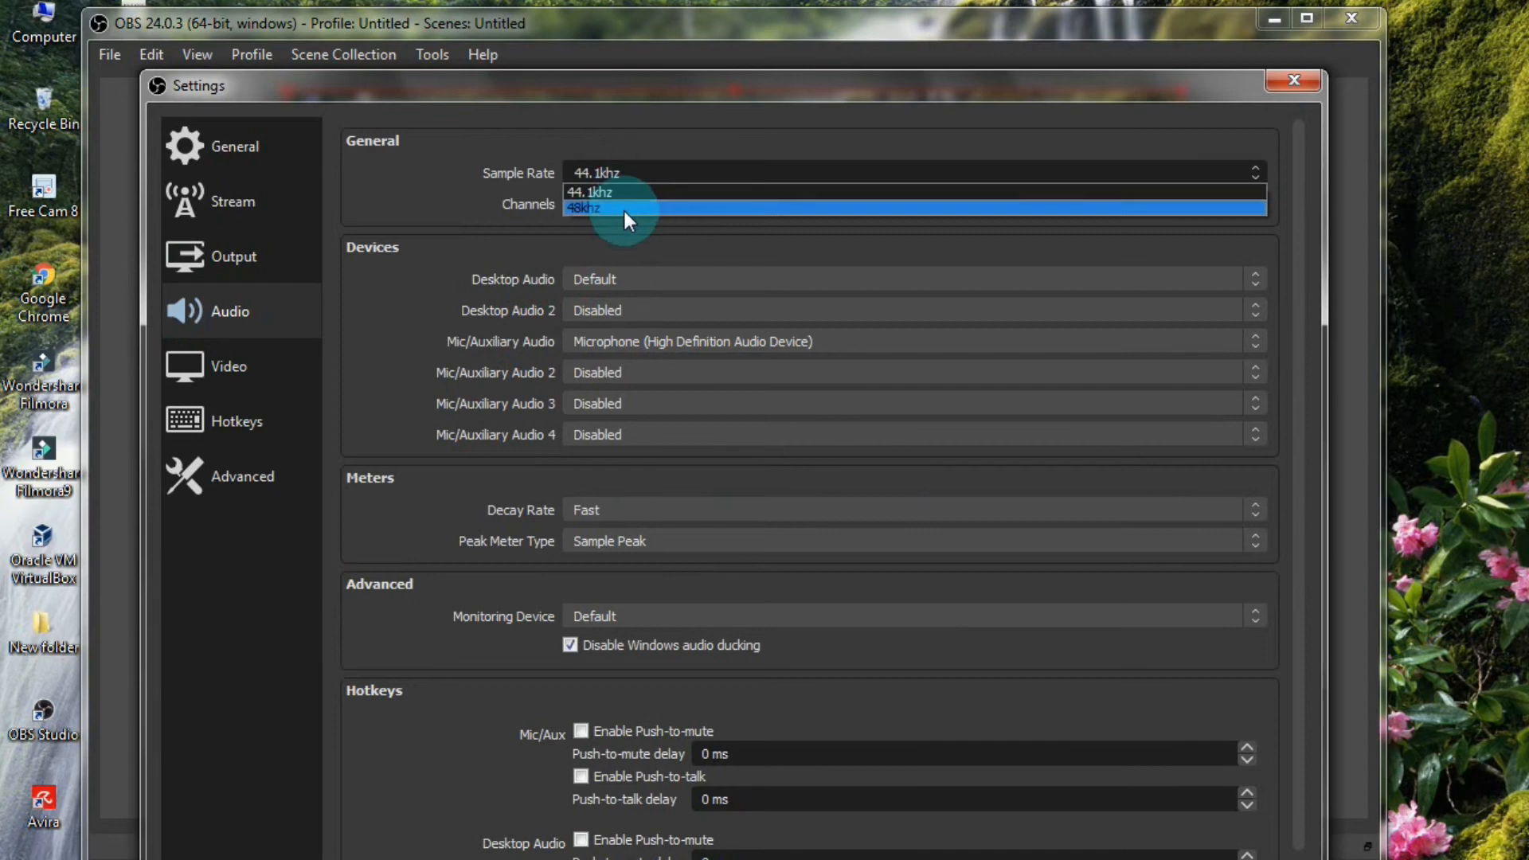
left_click(624, 209)
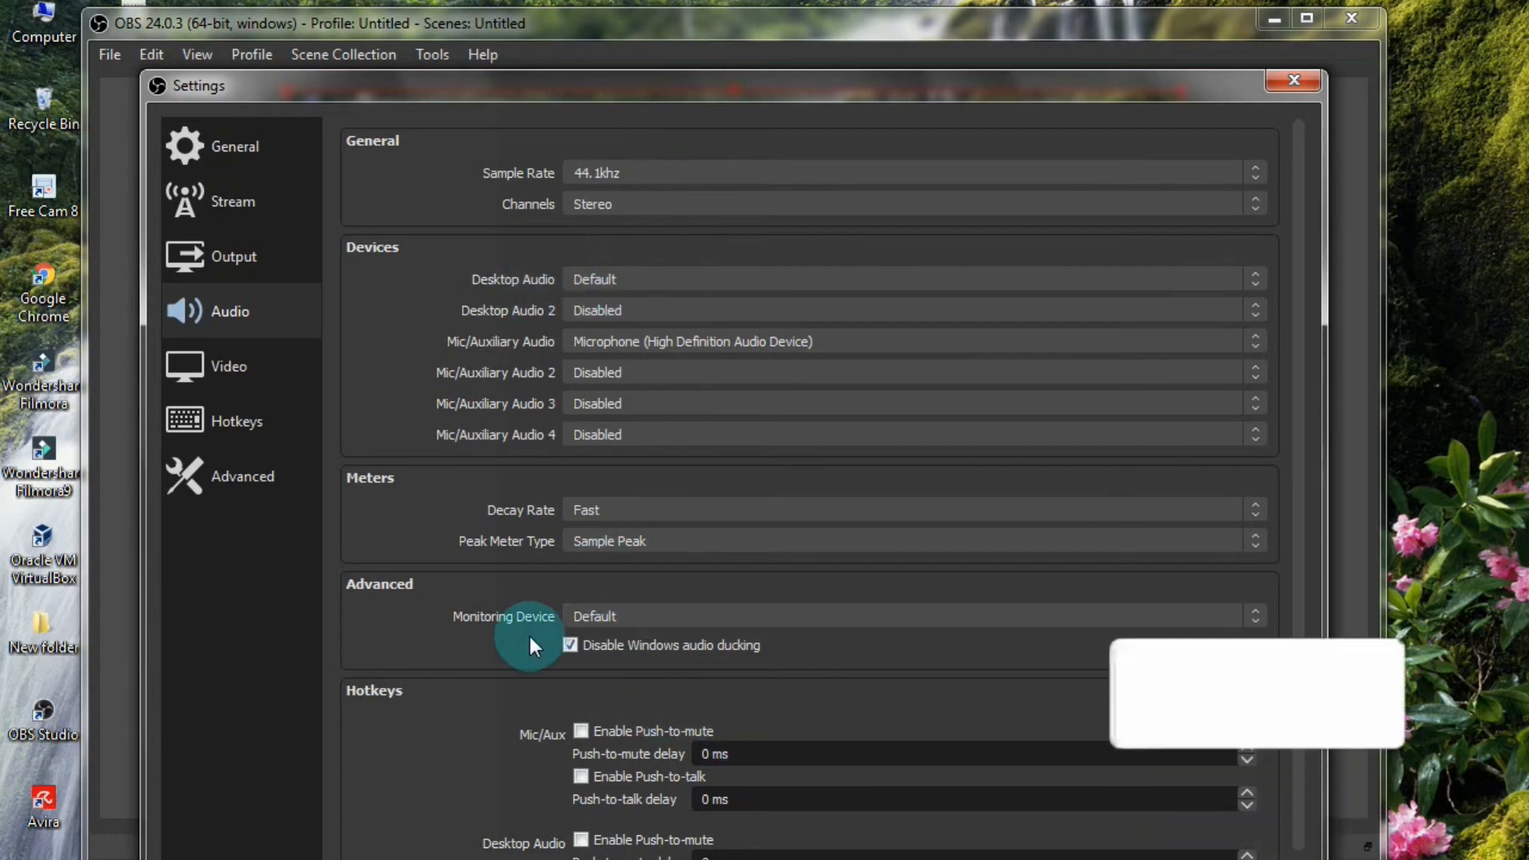
Step: Choose 1280x1024 as the base (canvas) resolution in the video settings
left_click(232, 368)
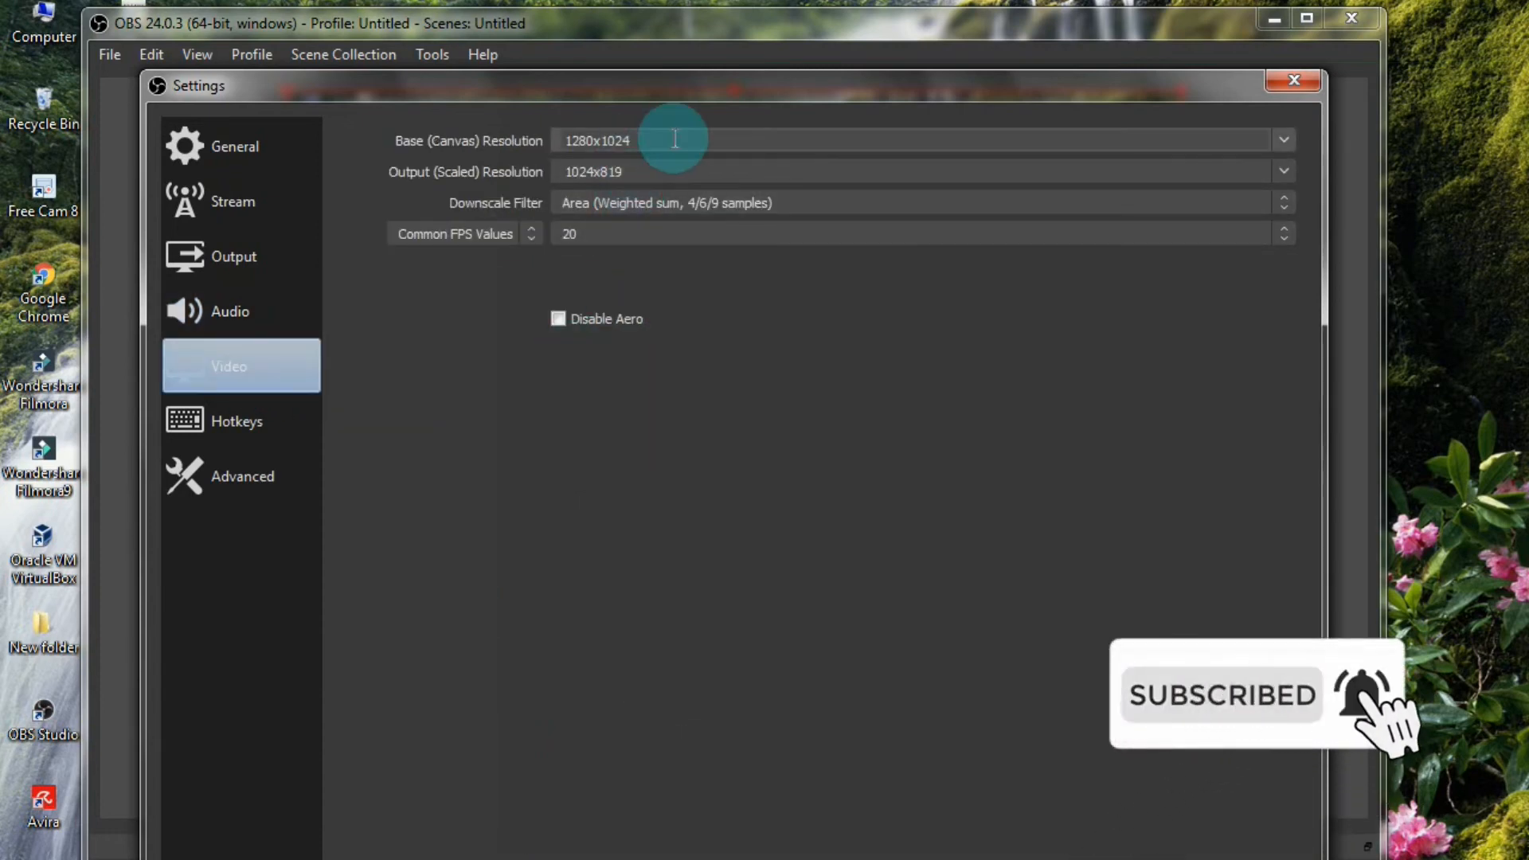
left_click(1286, 140)
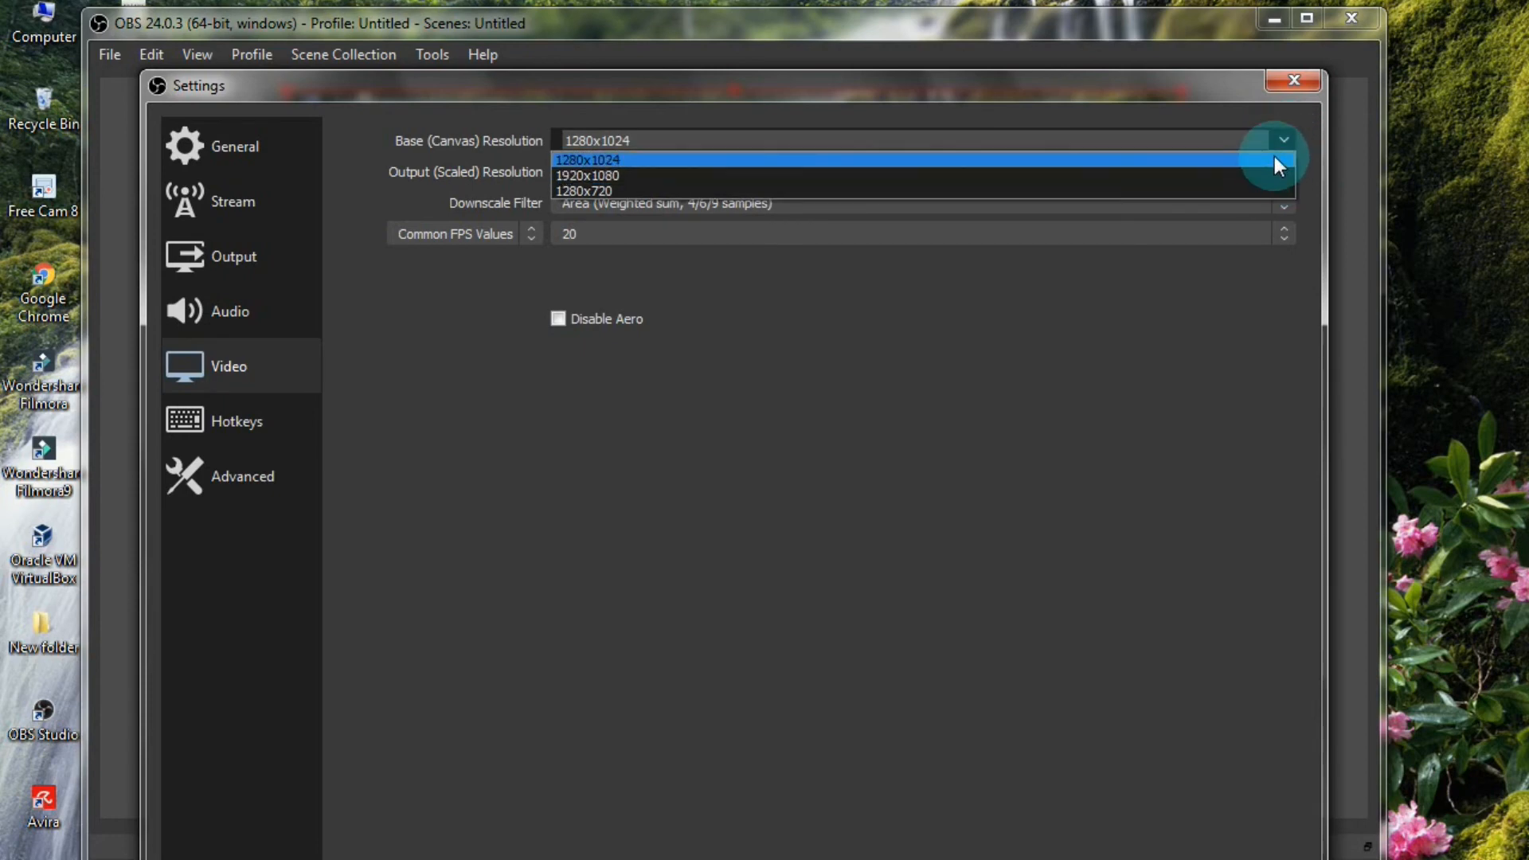
left_click(1274, 159)
left_click(595, 150)
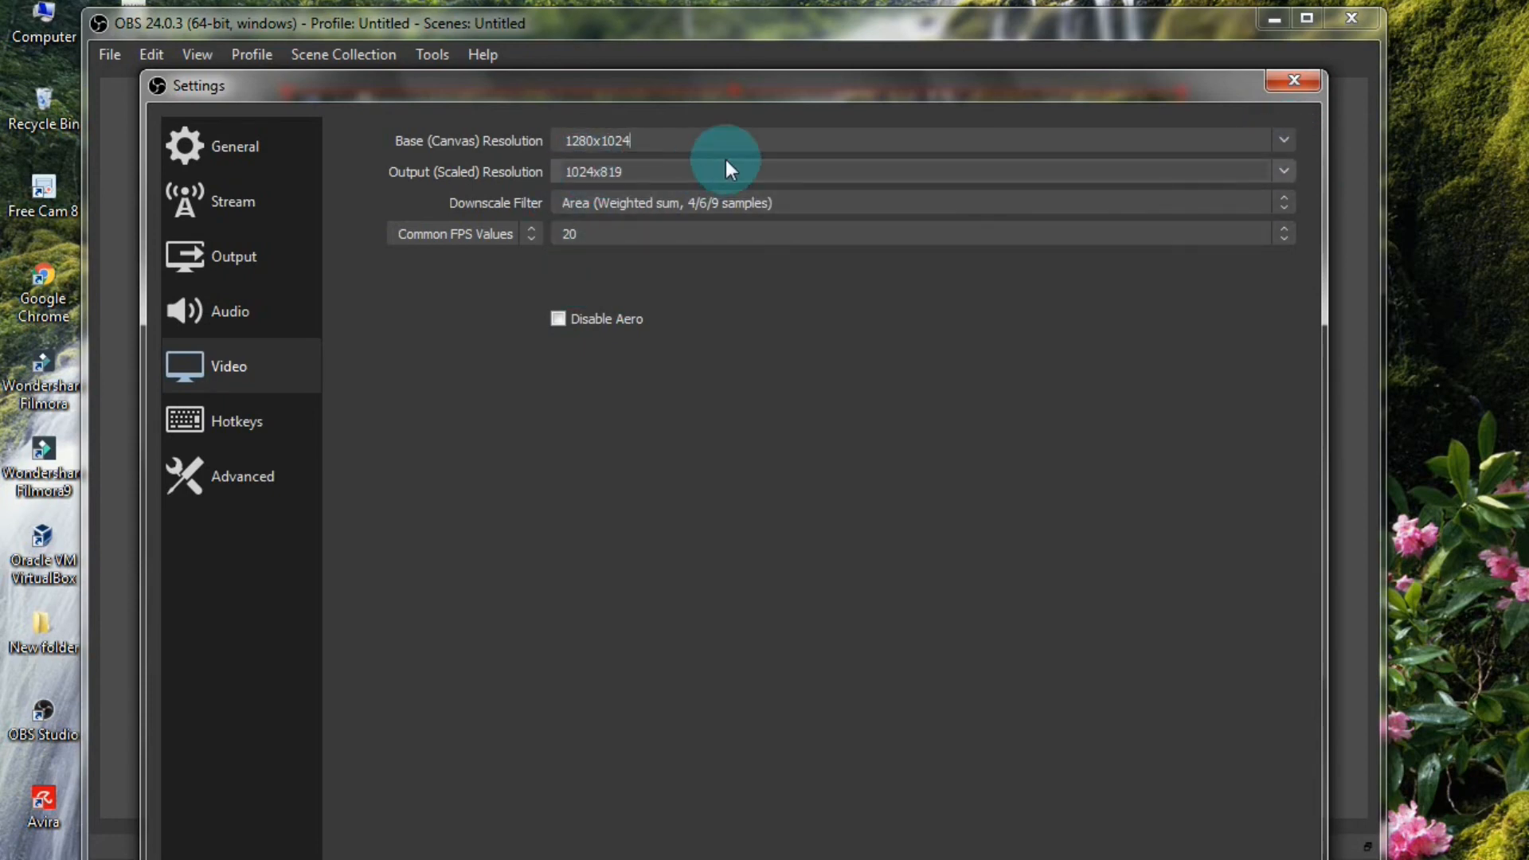
Step: Assign the hotkey F to Start Recording and E to Stop Recording
left_click(250, 414)
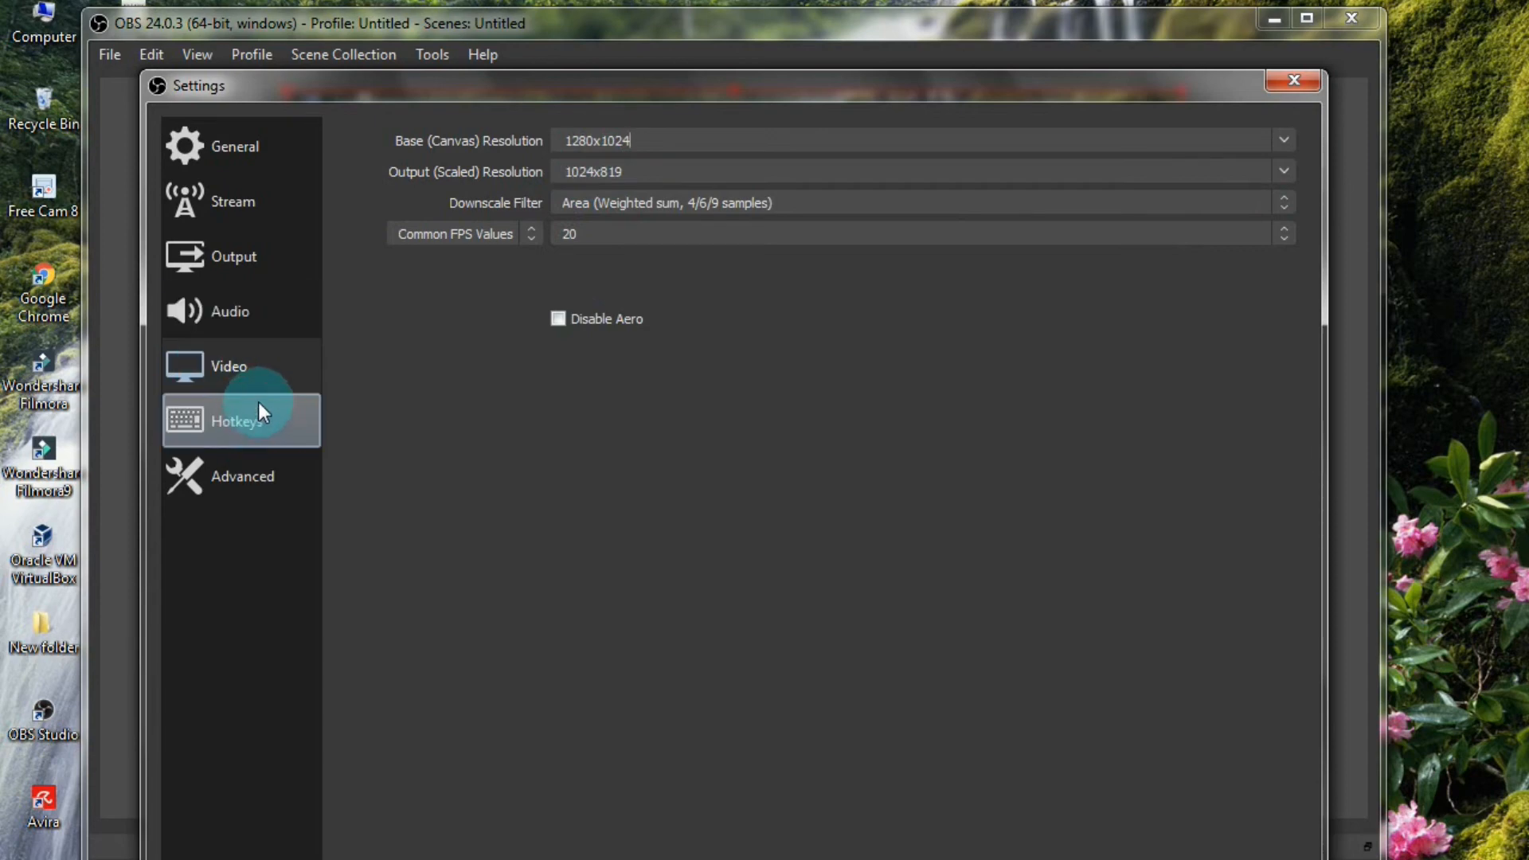
left_click(256, 403)
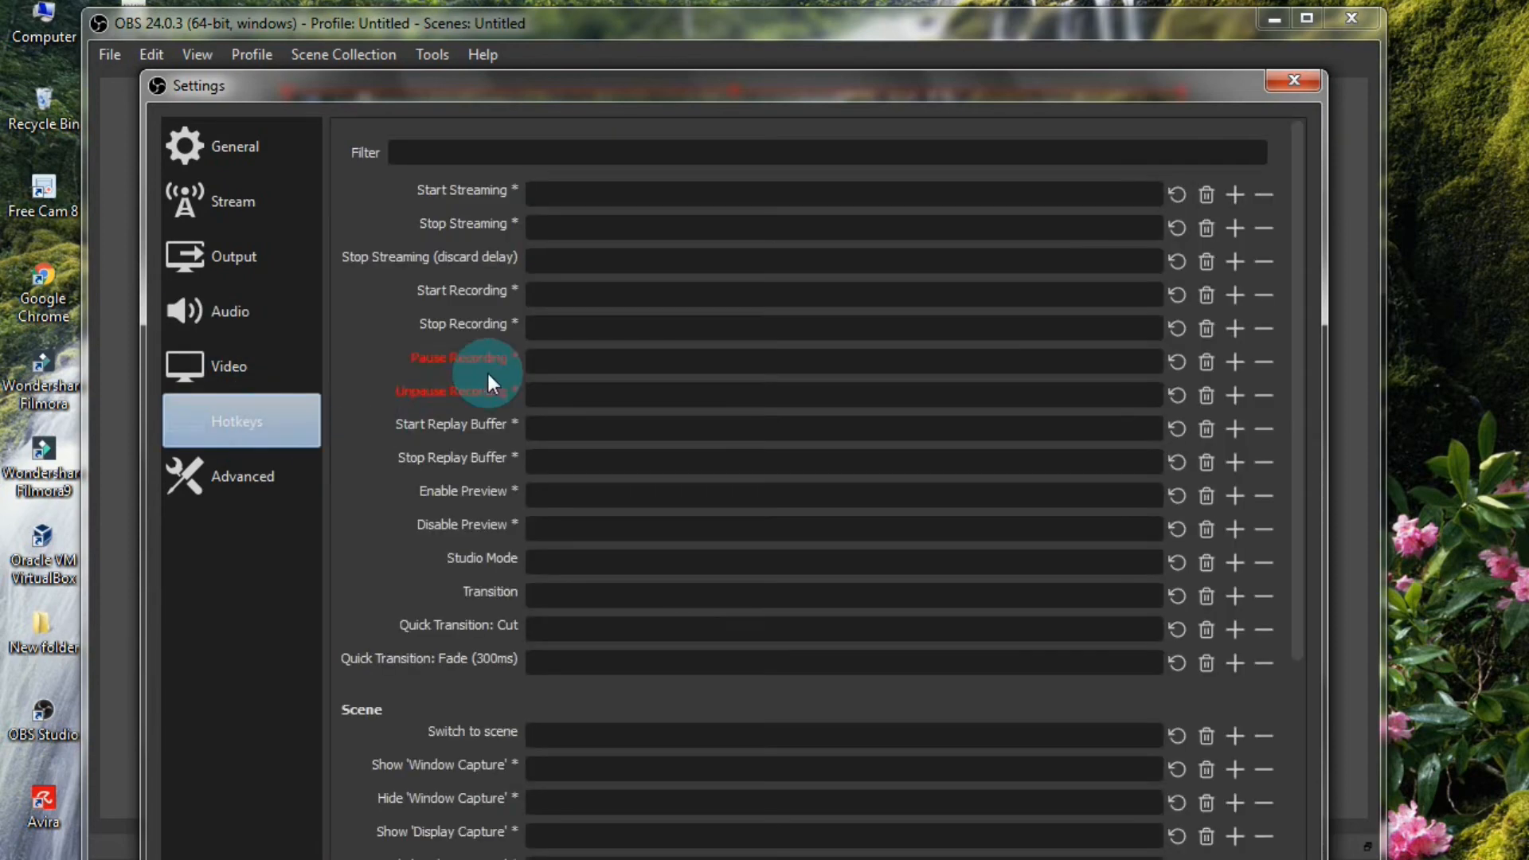
left_click(561, 291)
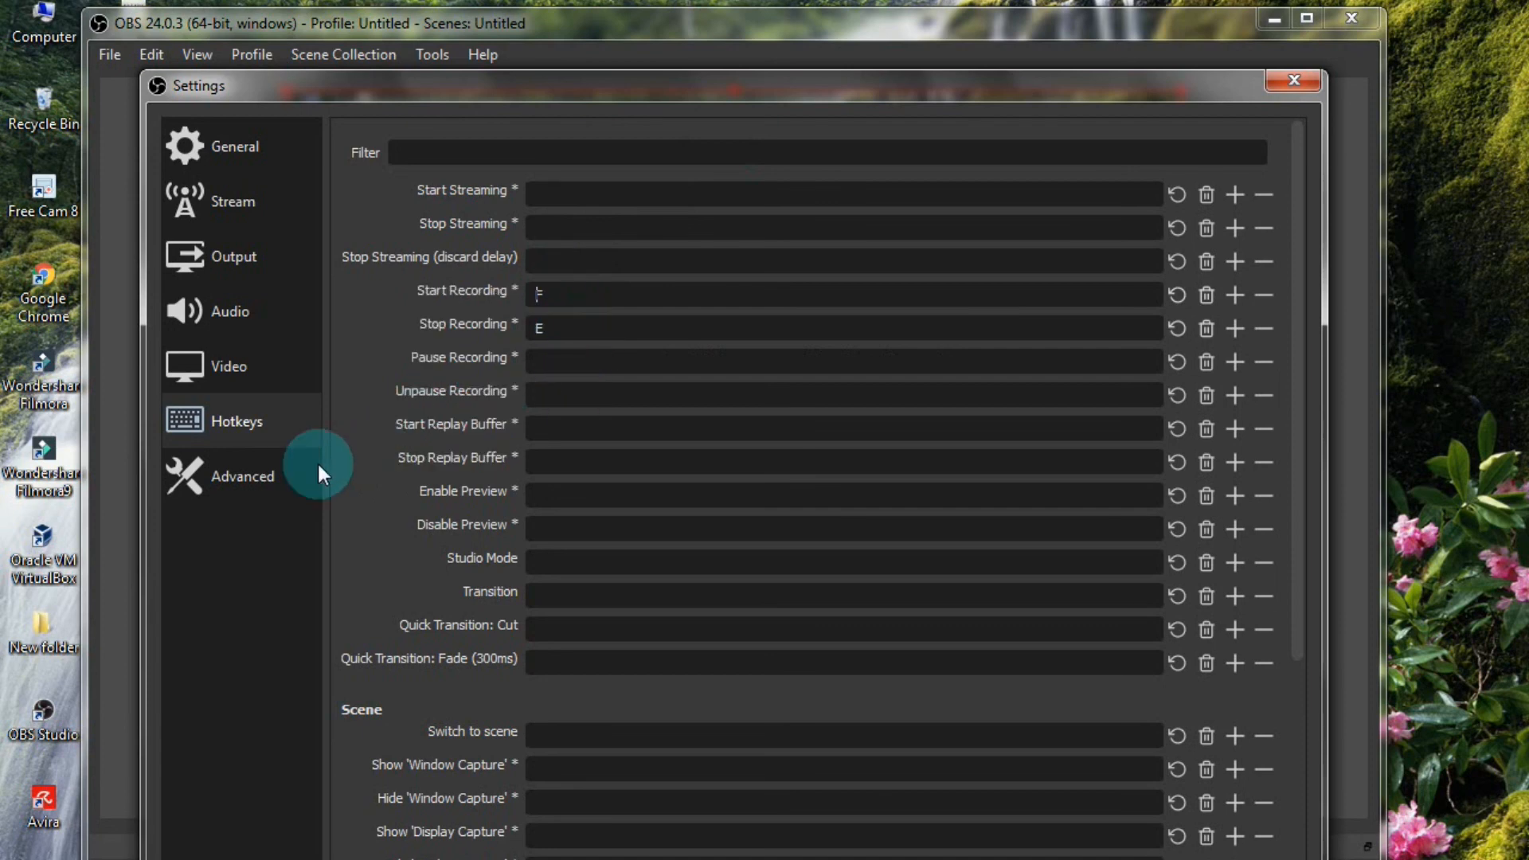
Step: Review the advanced settings with their recording filename formatting, and accept all the changed settings
left_click(253, 479)
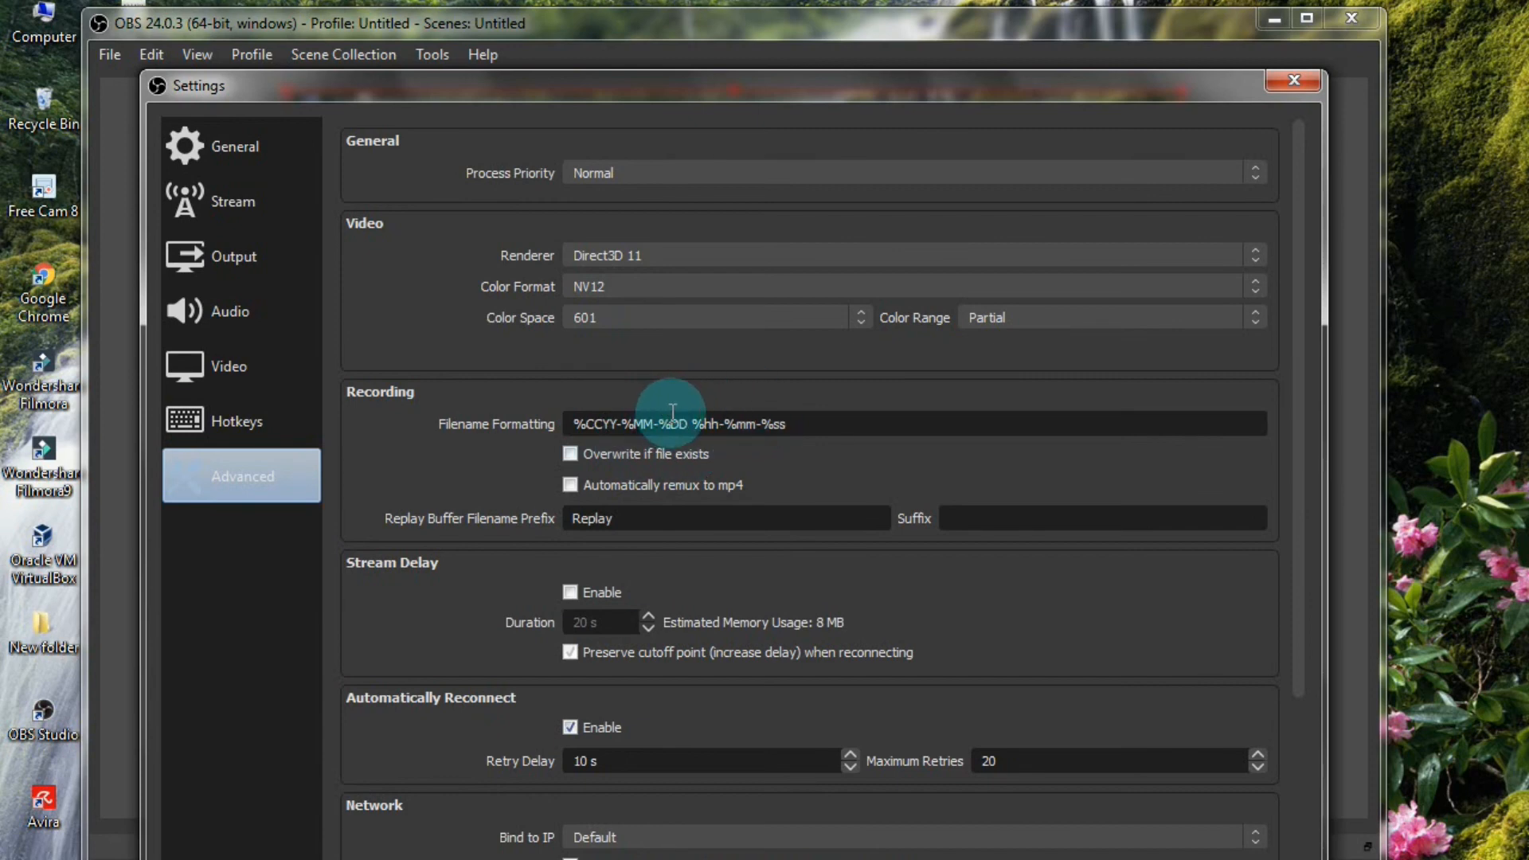
mouse_move(673, 412)
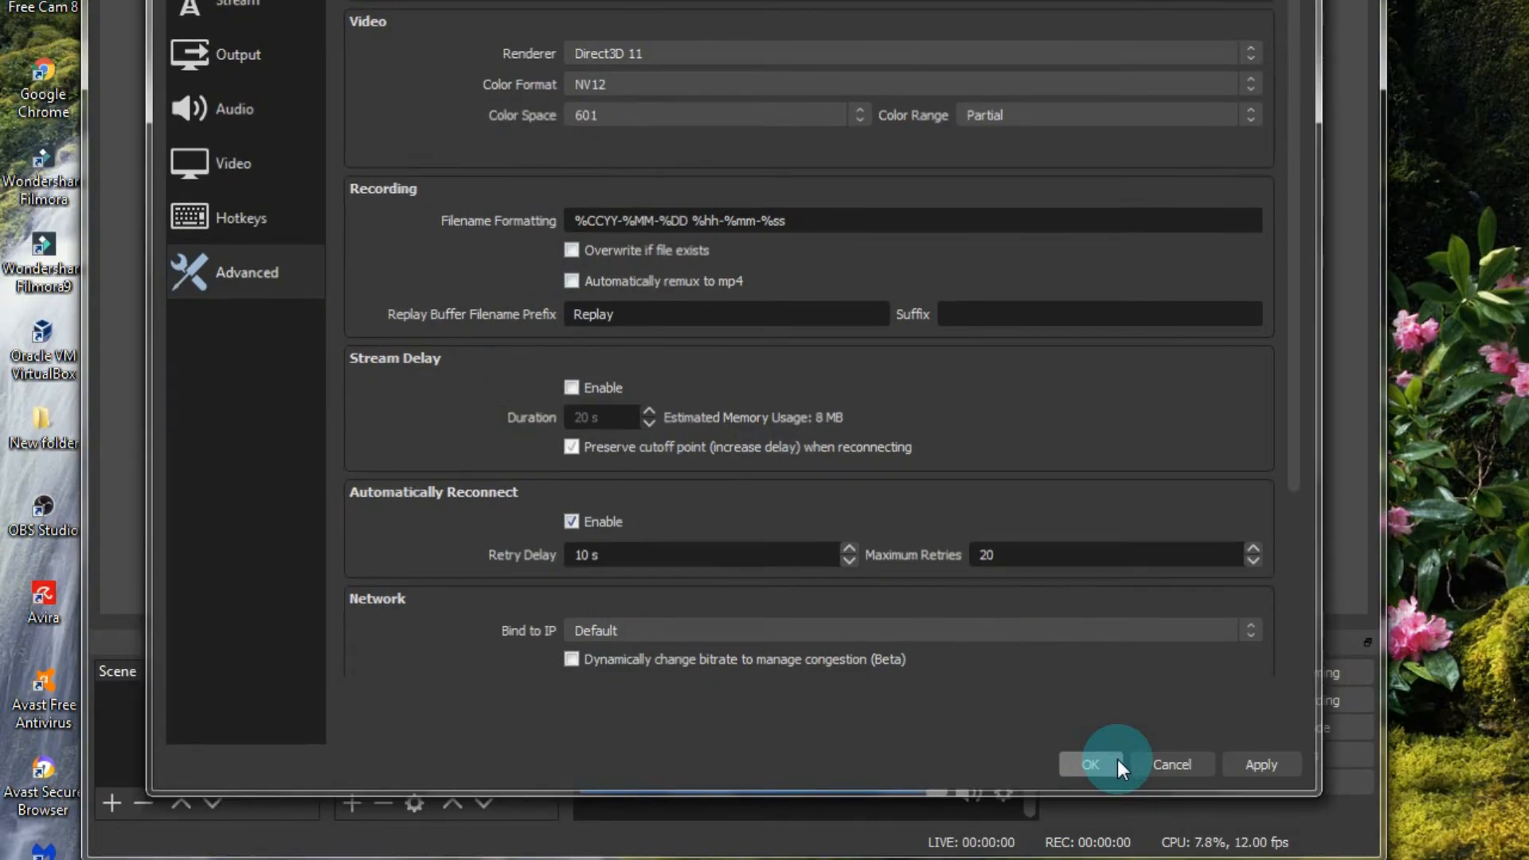
left_click(1091, 748)
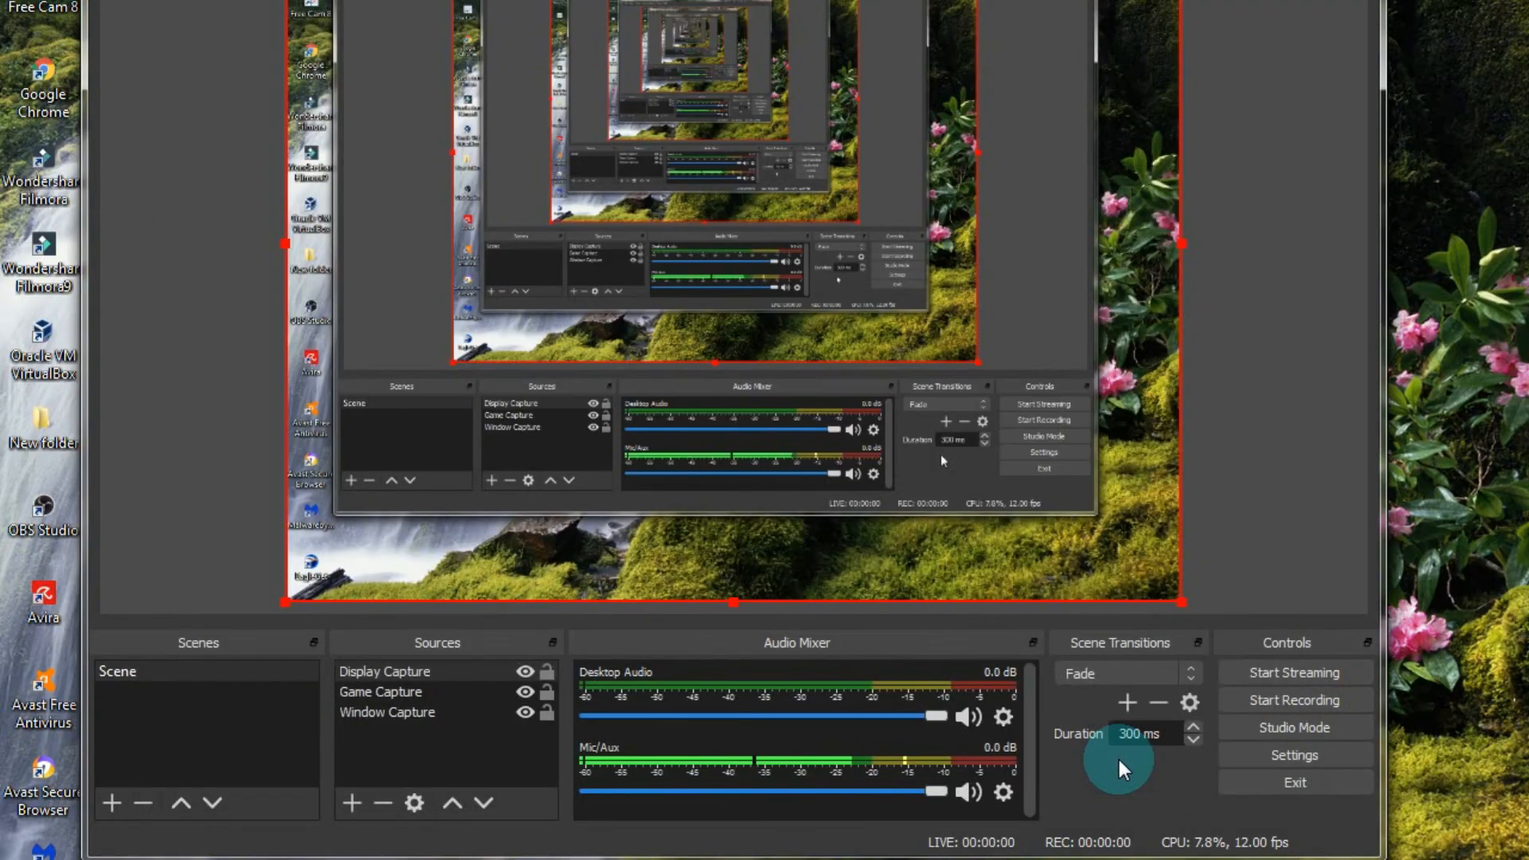